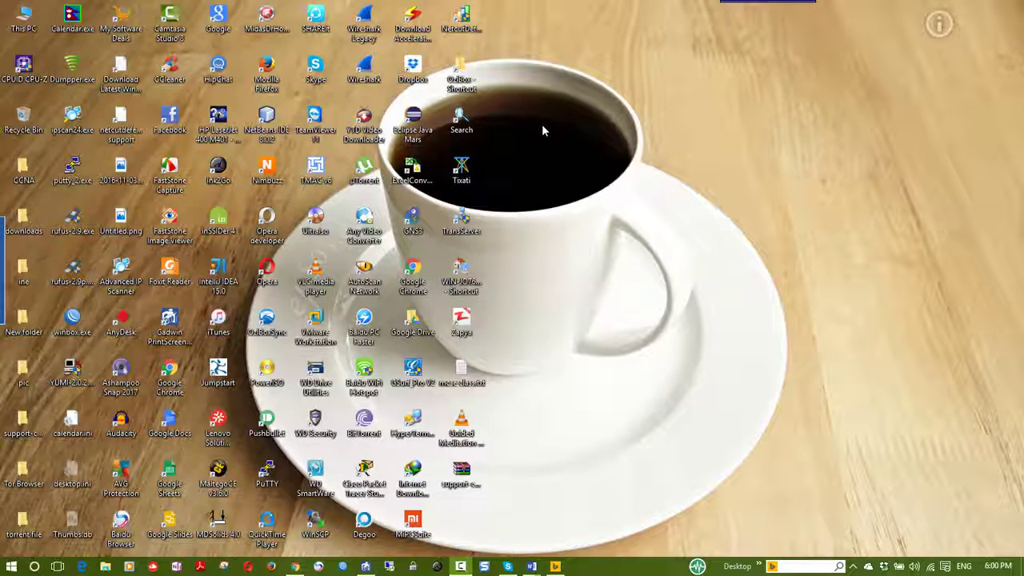
- Open the classic theme settings from the desktop's personalization options
right_click(594, 165)
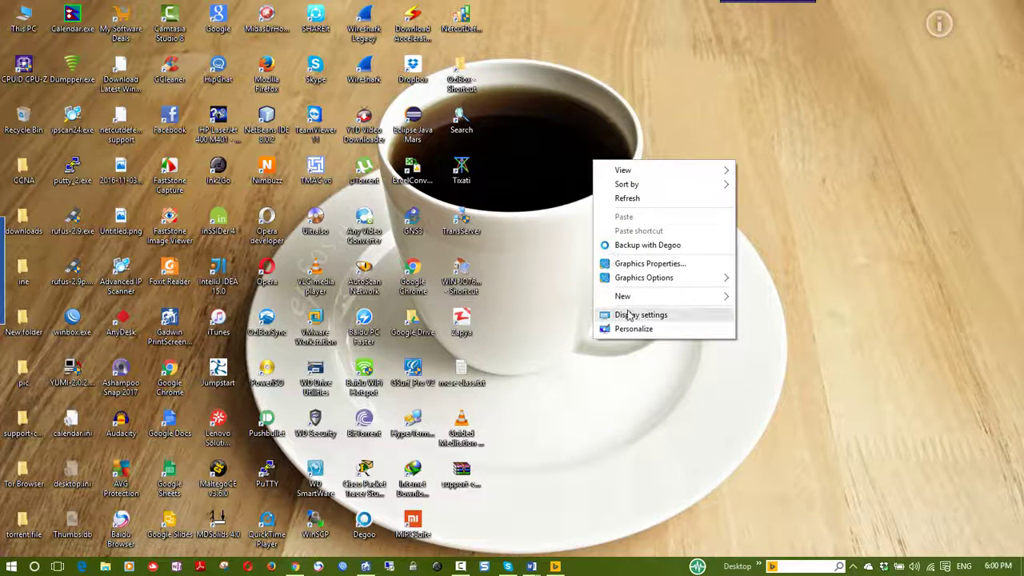
left_click(631, 335)
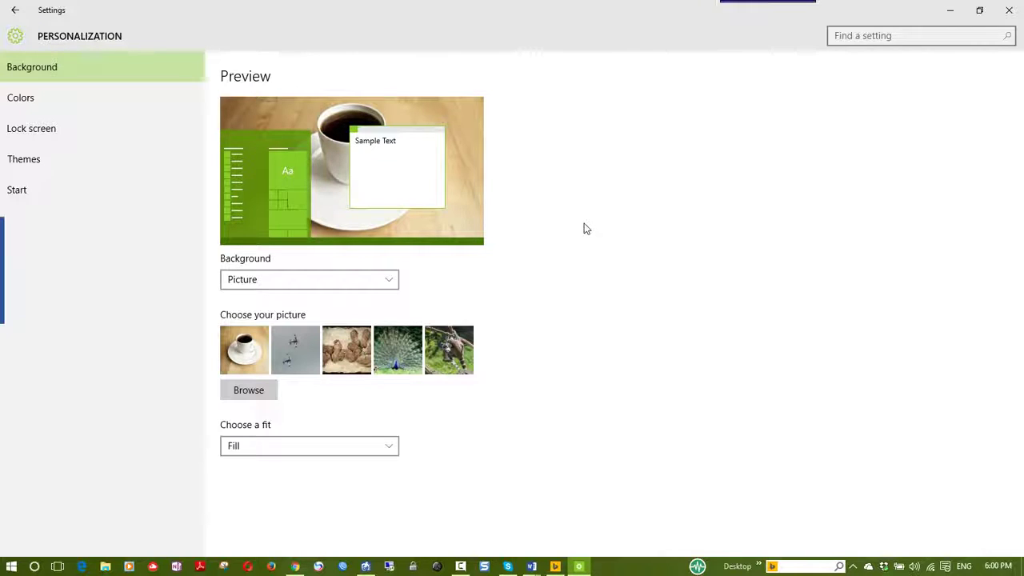
left_click(62, 158)
left_click(271, 107)
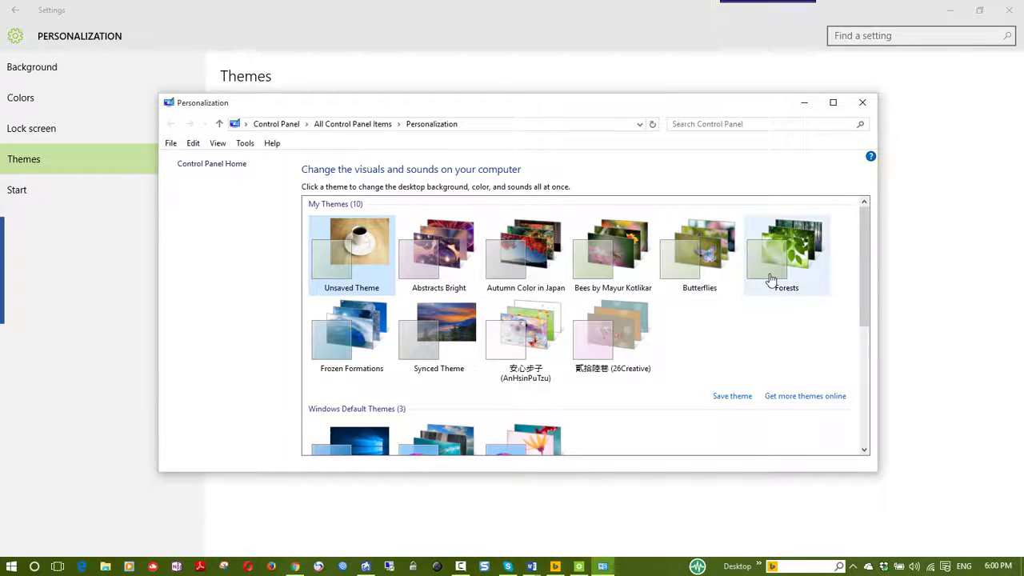
- Browse the available themes, apply the Forests theme from My Themes, and close both personalization windows
scroll(770, 280, "down", 1)
scroll(464, 355, "down", 1)
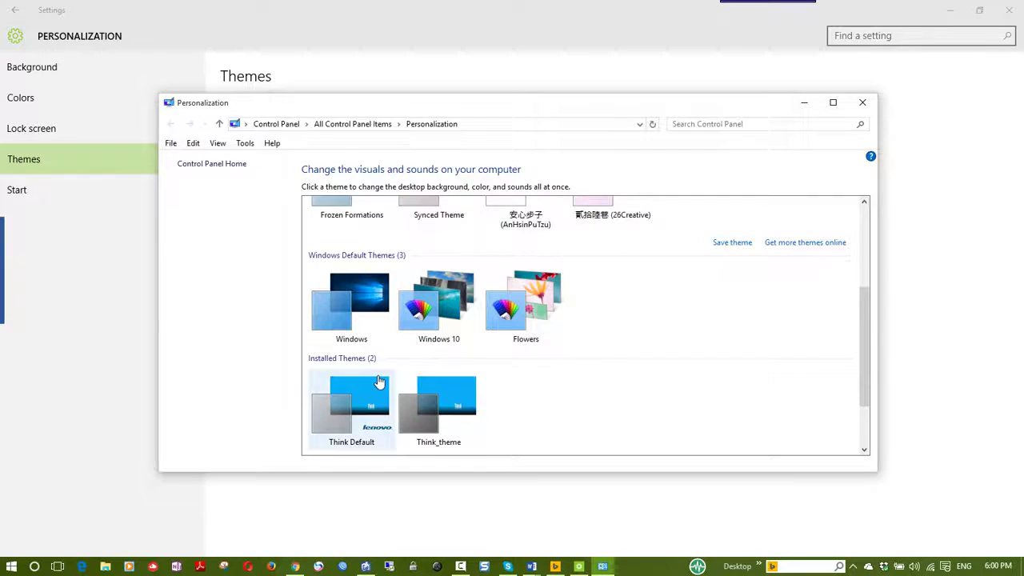
scroll(380, 370, "down", 2)
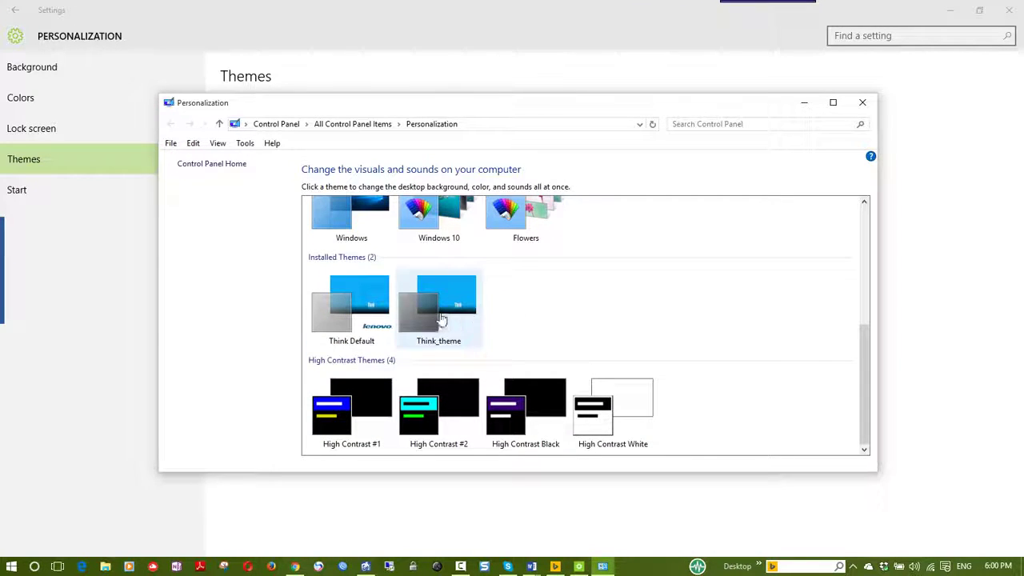
left_click(336, 311)
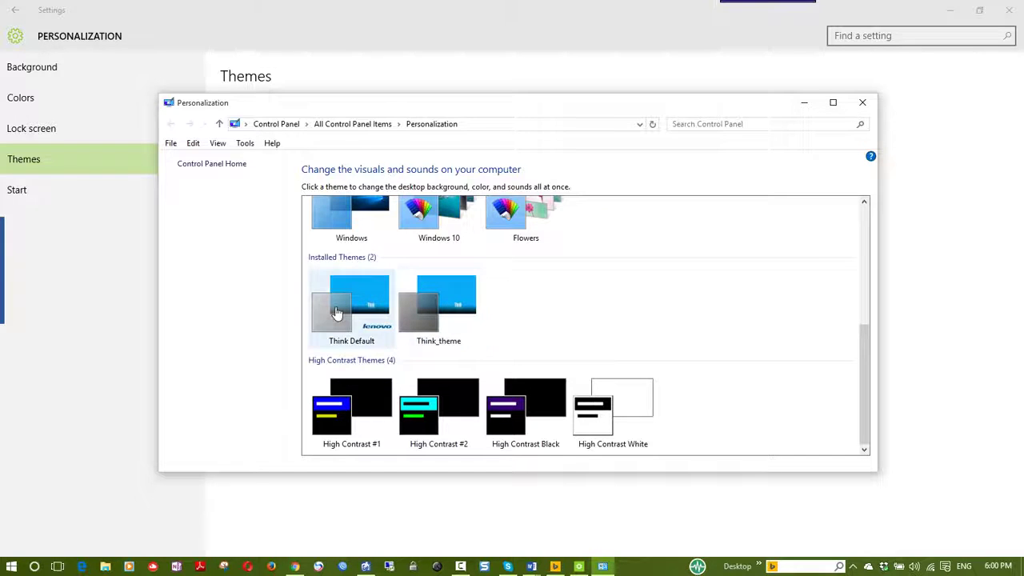
scroll(532, 278, "up", 2)
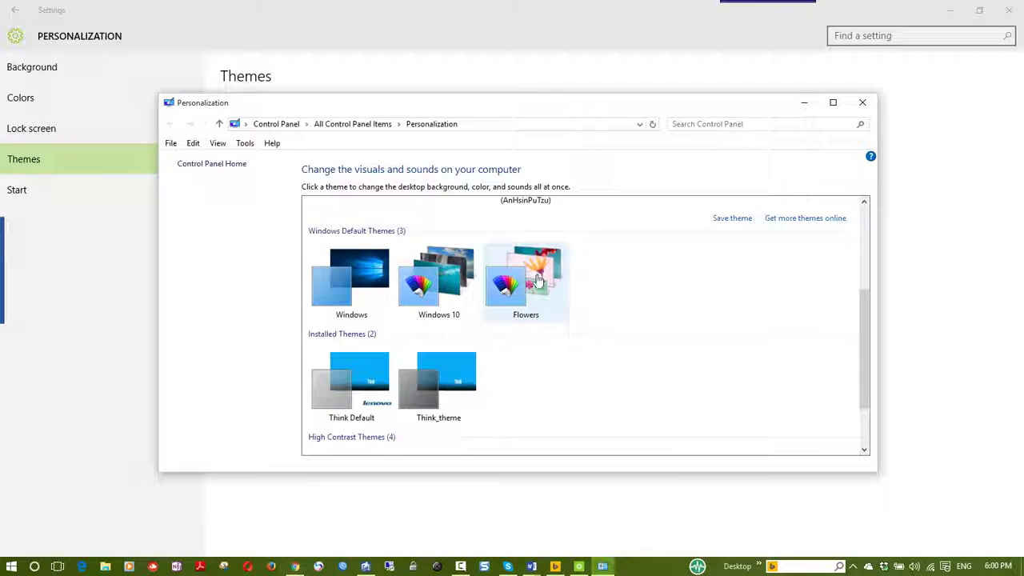
scroll(621, 270, "up", 5)
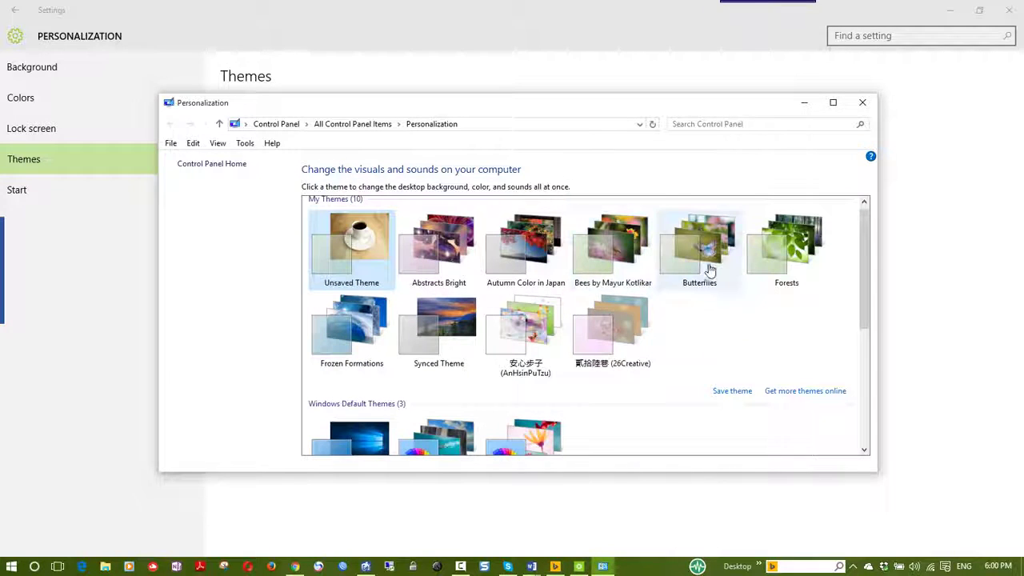
left_click(798, 267)
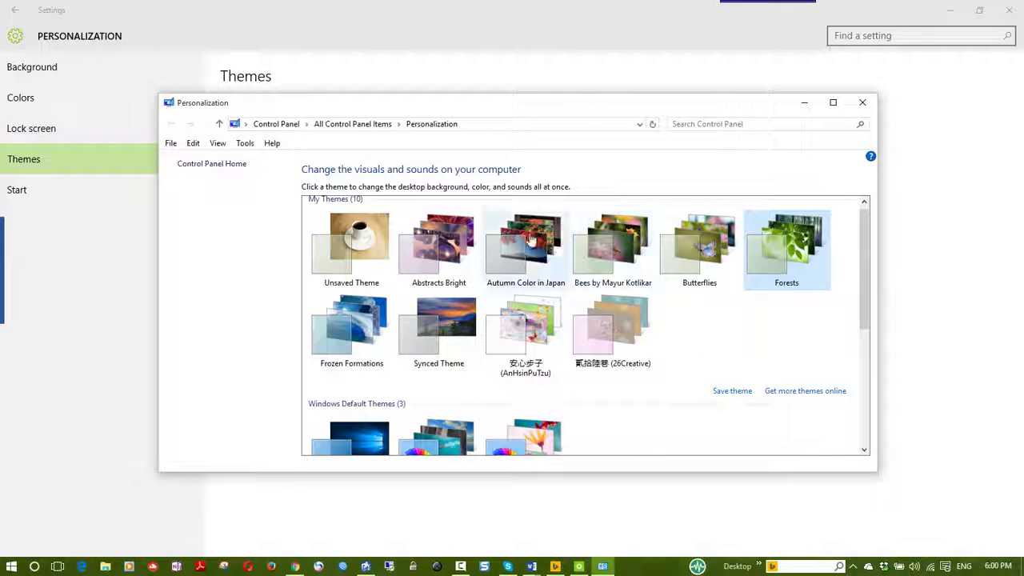
left_click(861, 106)
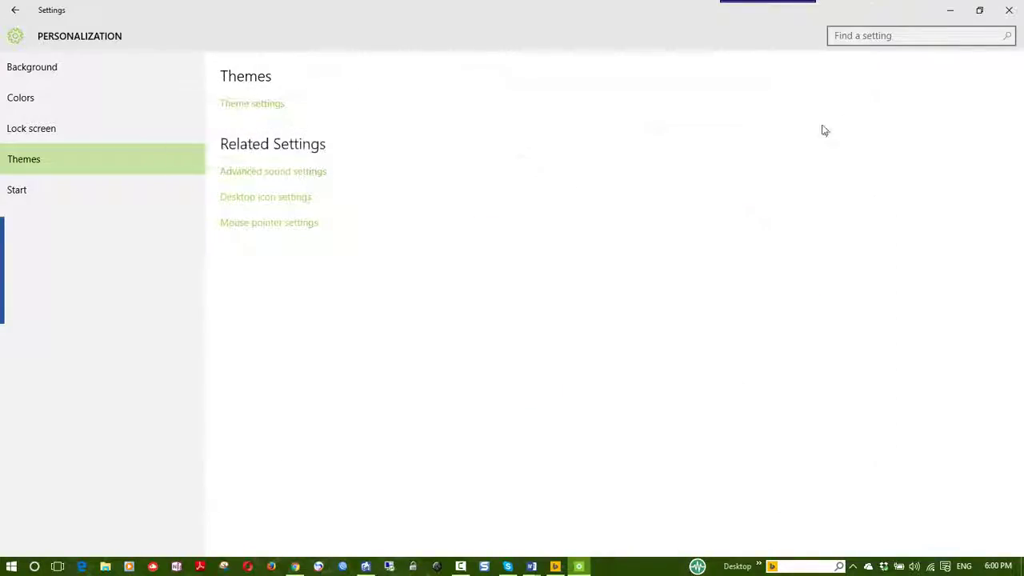
left_click(1001, 10)
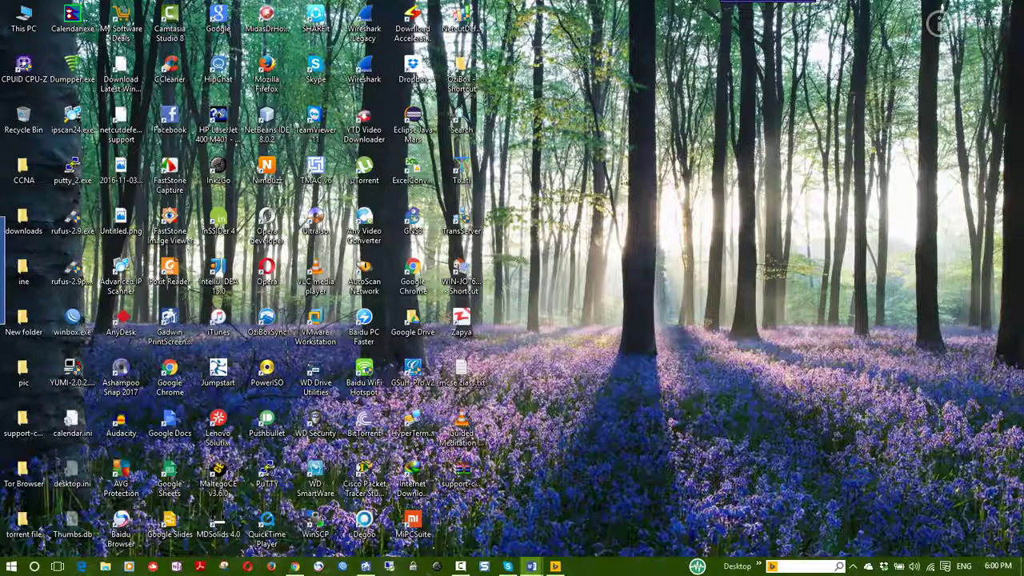
- Advance the desktop wallpaper three times to the next background in the theme
right_click(596, 173)
left_click(636, 270)
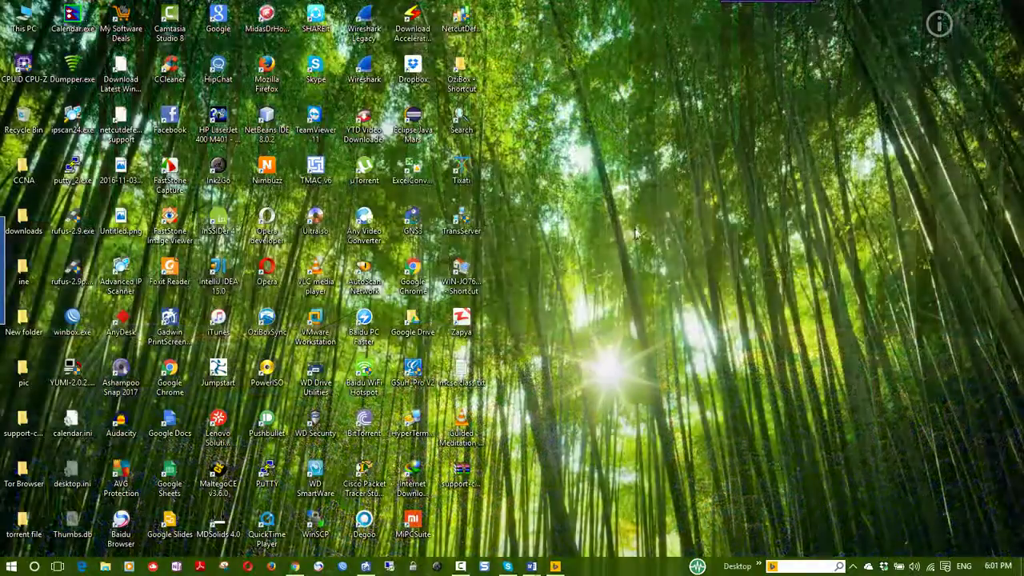
right_click(635, 216)
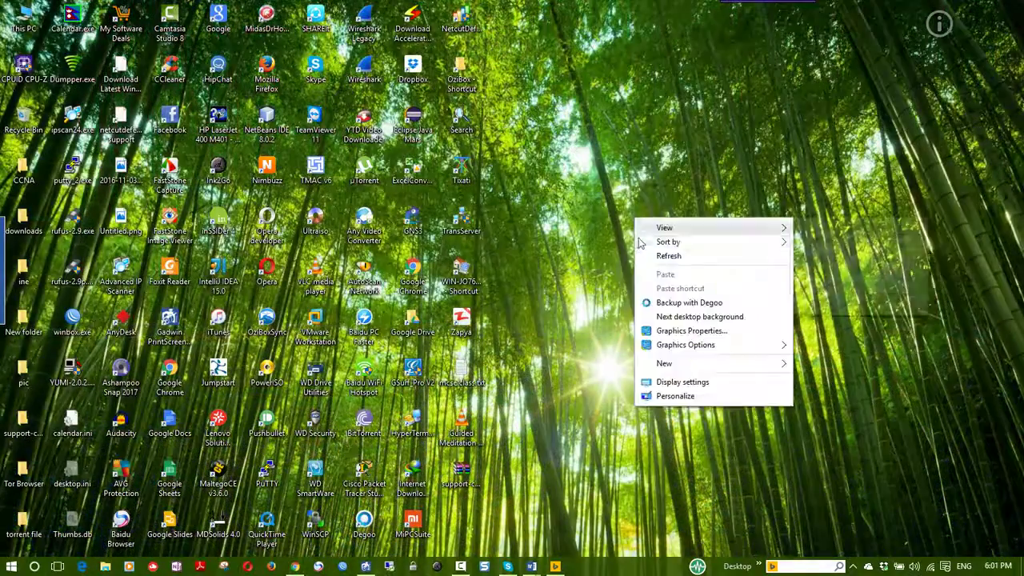
left_click(669, 315)
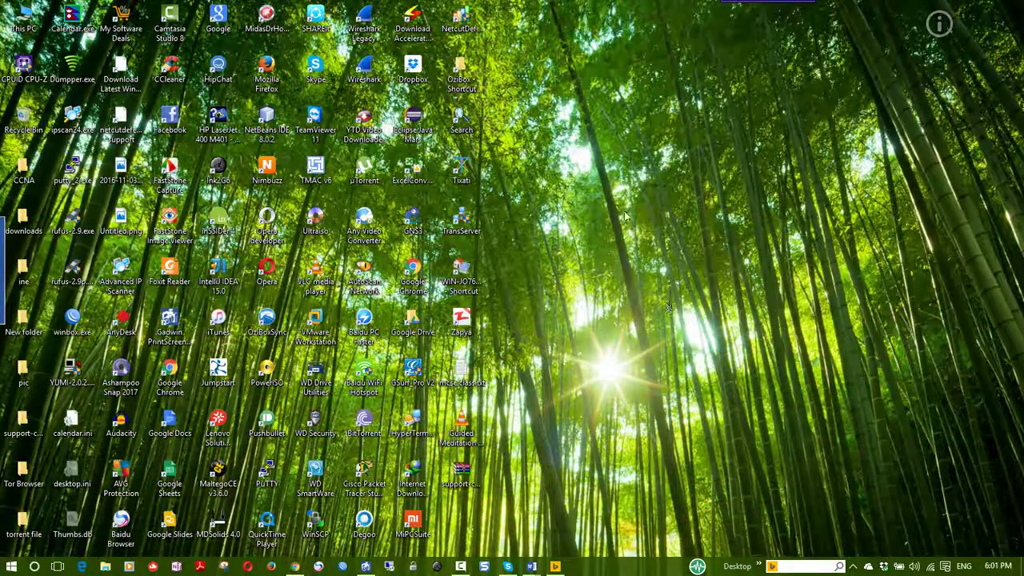
right_click(608, 164)
left_click(637, 262)
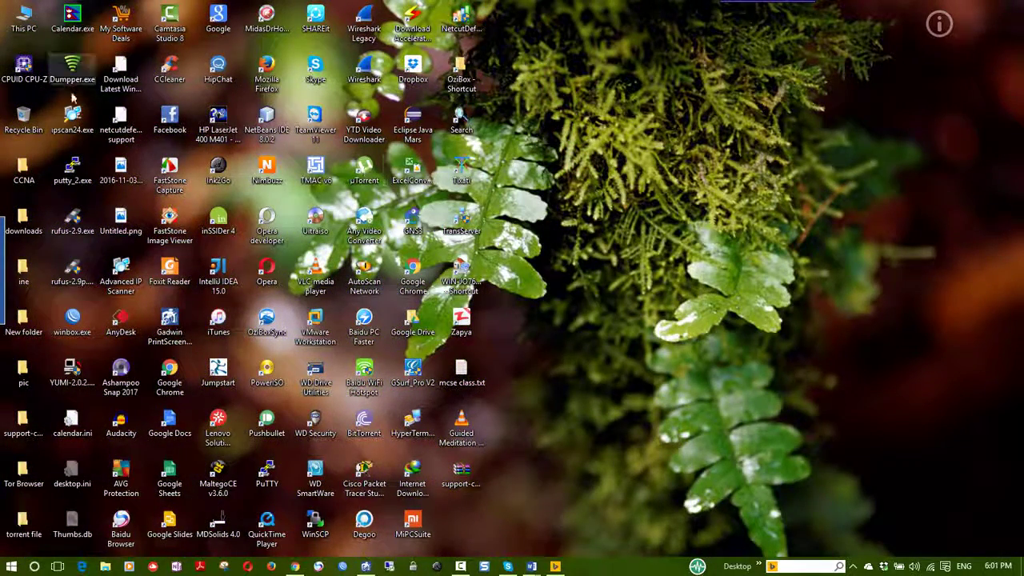
- Try out the large and medium sizes for the desktop icons
right_click(640, 179)
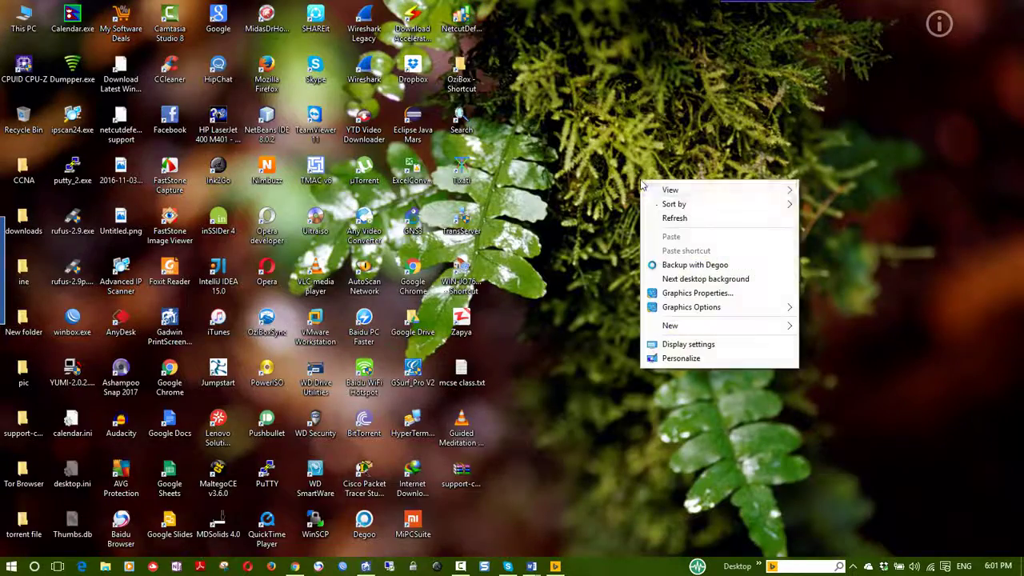
mouse_move(668, 192)
left_click(832, 188)
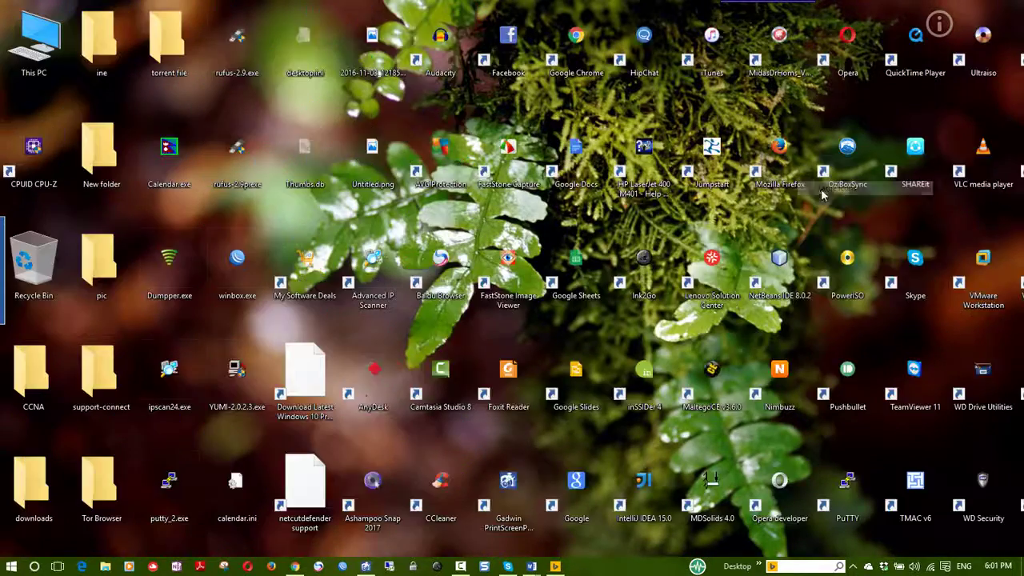
right_click(708, 200)
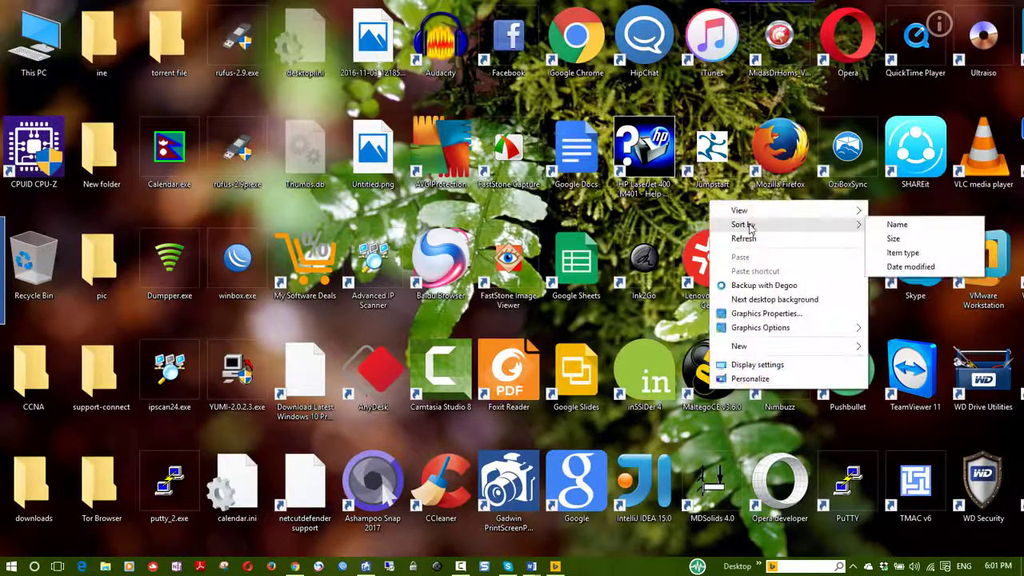
mouse_move(761, 216)
left_click(908, 223)
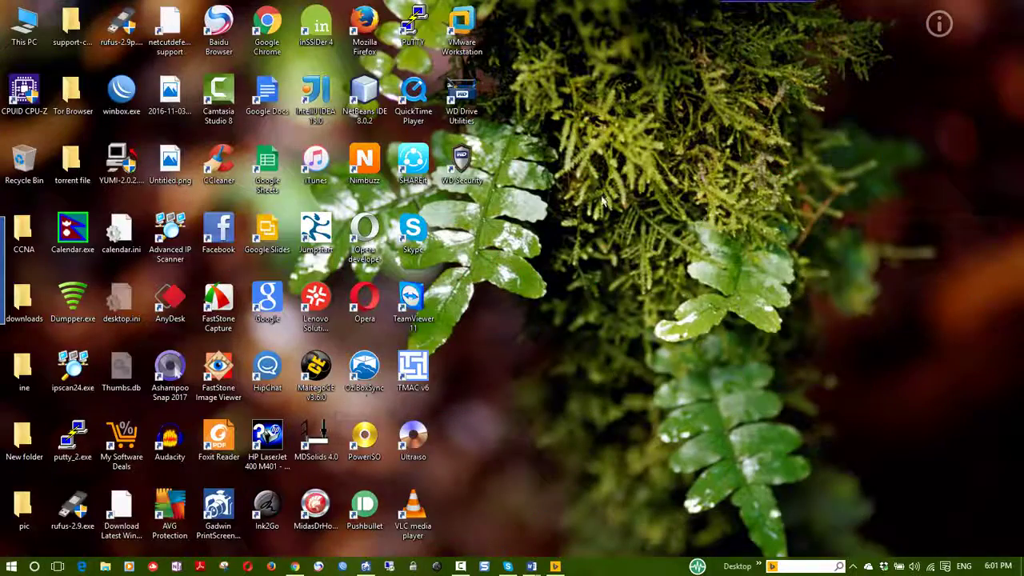
- Set the desktop icon size to small
right_click(602, 193)
mouse_move(754, 202)
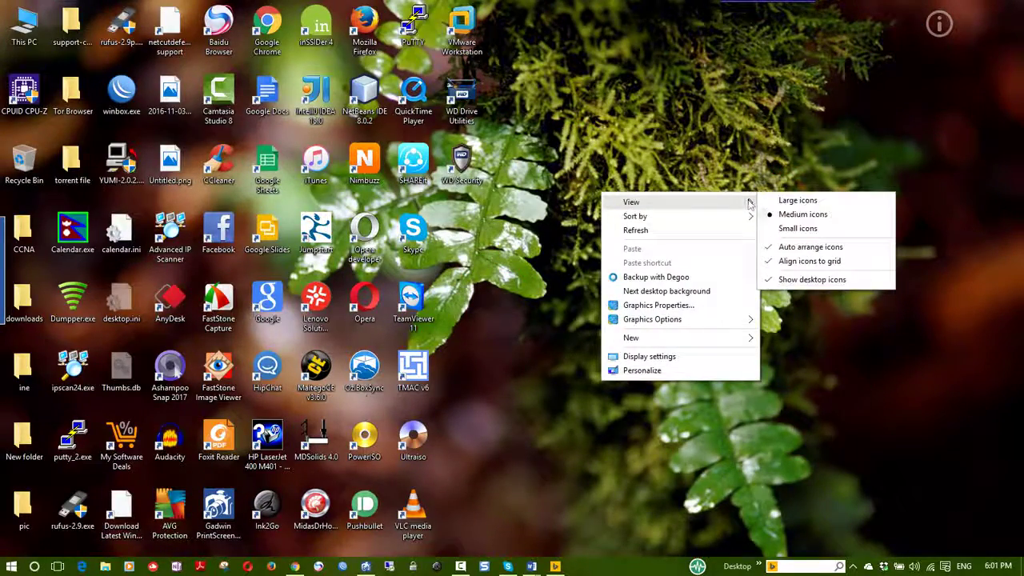
left_click(788, 230)
- Hide all desktop icons and show them again
right_click(598, 156)
mouse_move(621, 163)
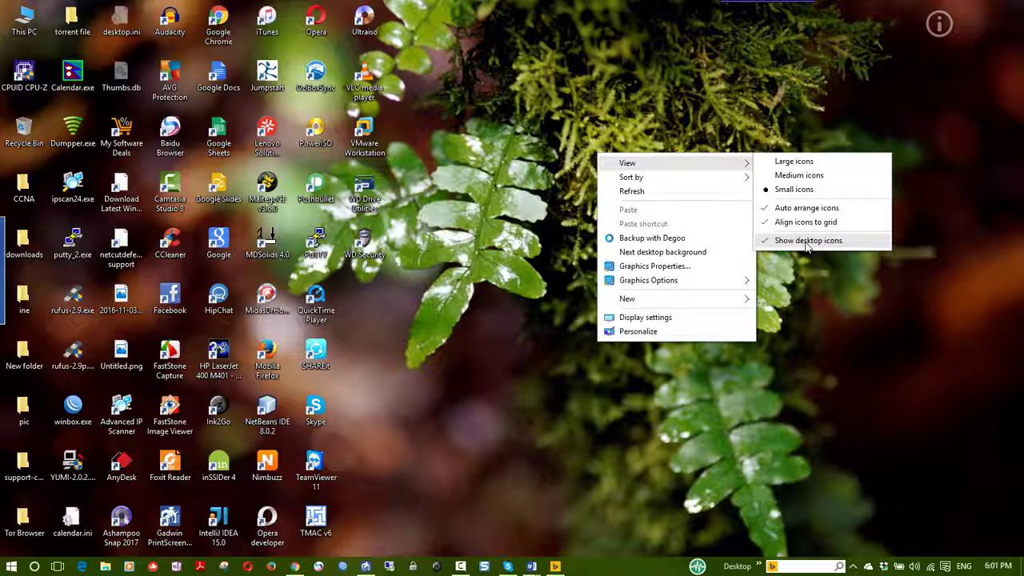
left_click(806, 241)
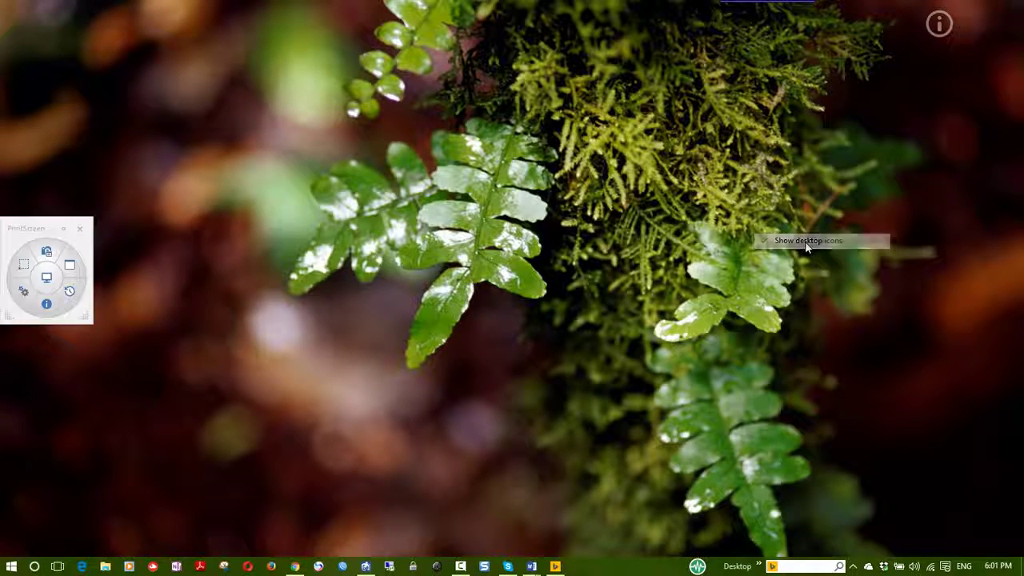
right_click(494, 122)
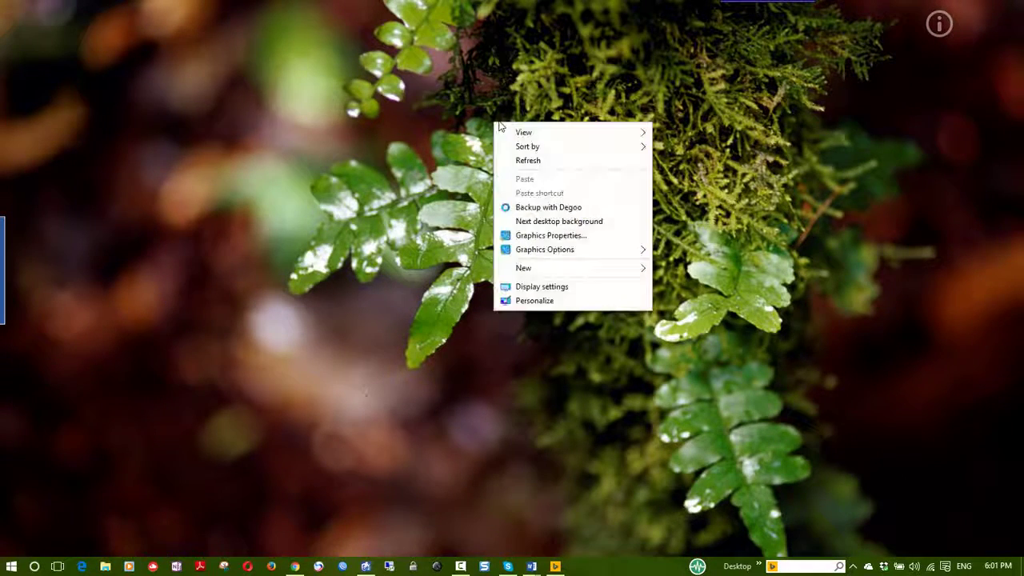
mouse_move(521, 136)
left_click(716, 210)
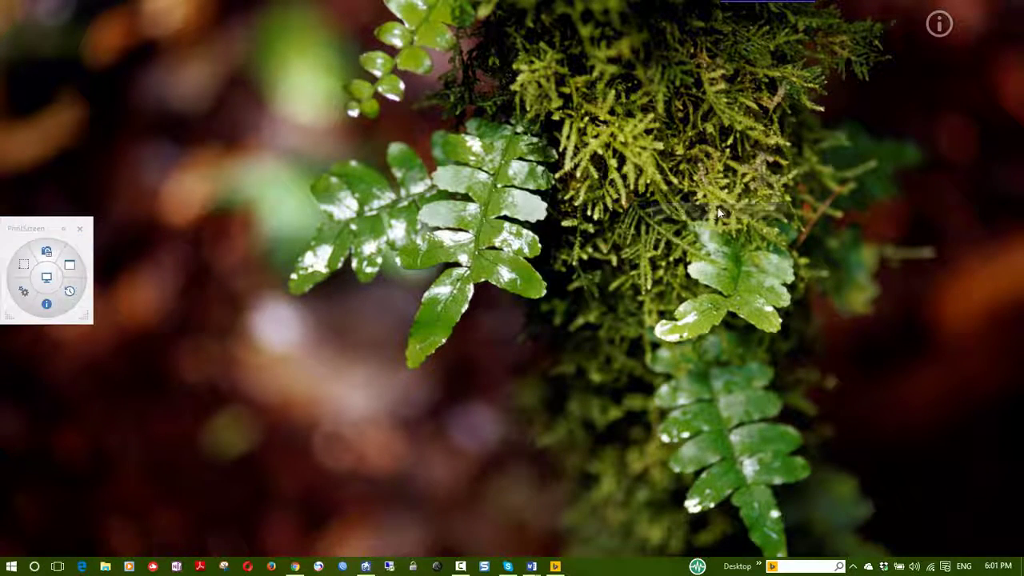
- Refresh the desktop twice
right_click(628, 92)
left_click(658, 133)
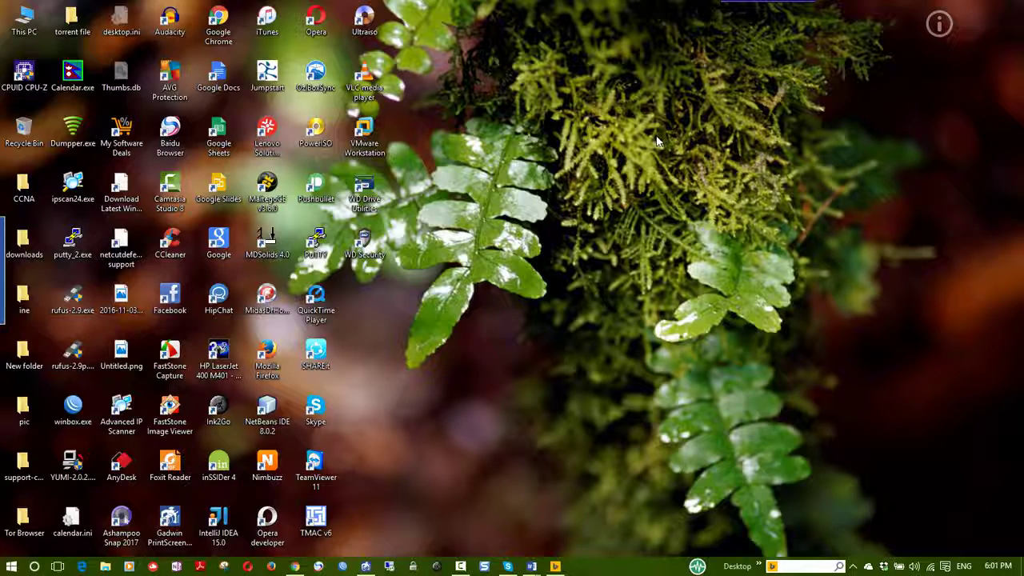
right_click(618, 114)
left_click(639, 150)
- Launch Control Panel by running the command "control" and maximize its window
key("super+r")
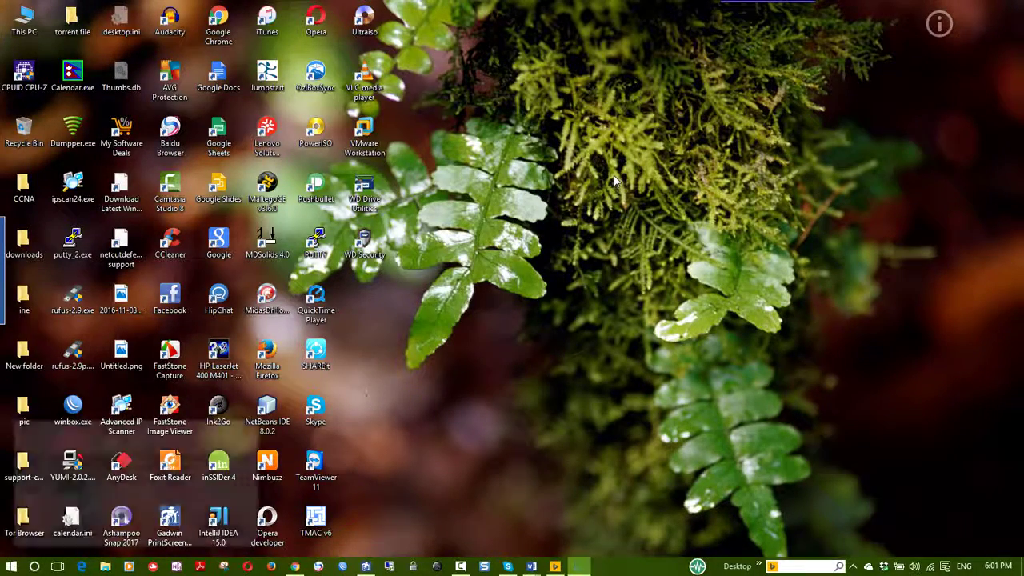
type("control")
key("Return")
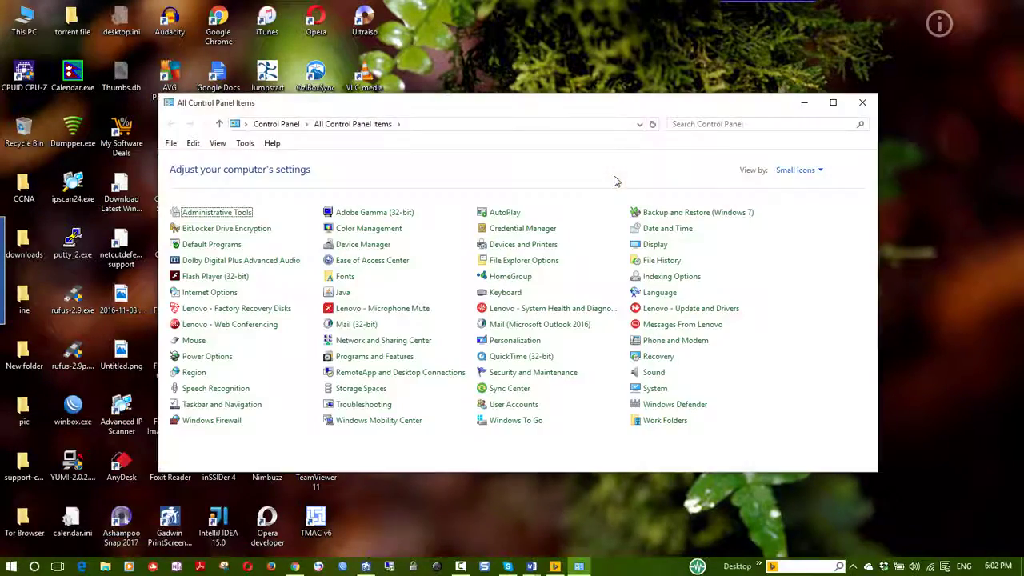
double_click(618, 103)
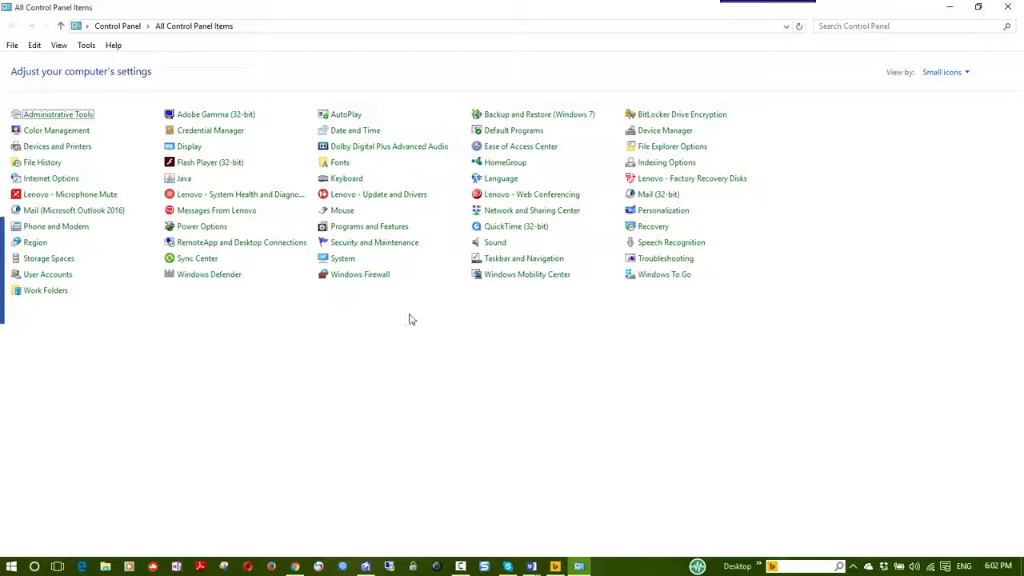
- Check the Windows Defender status in Control Panel, dismiss its message, and close Control Panel
left_click(228, 276)
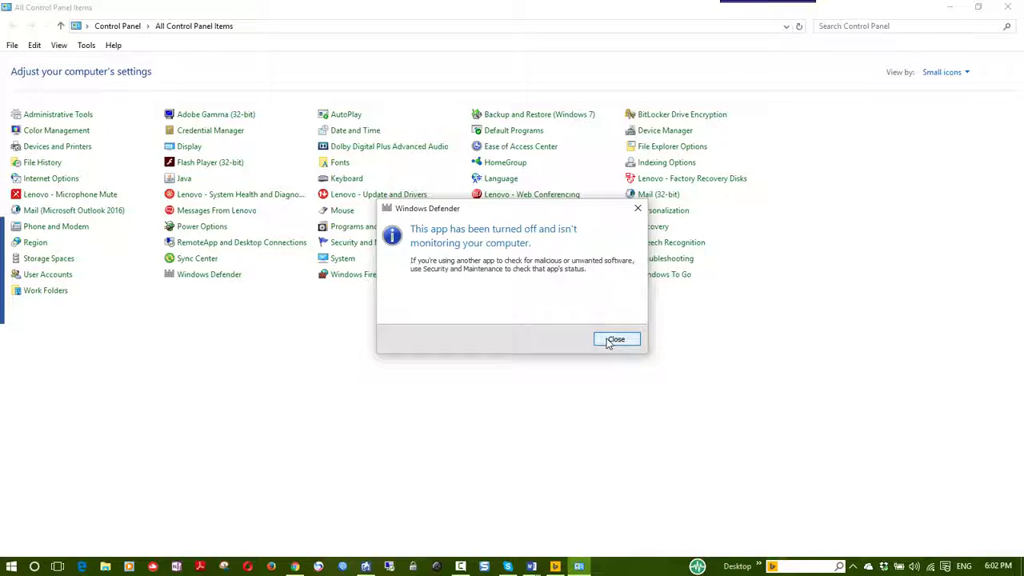
left_click(612, 341)
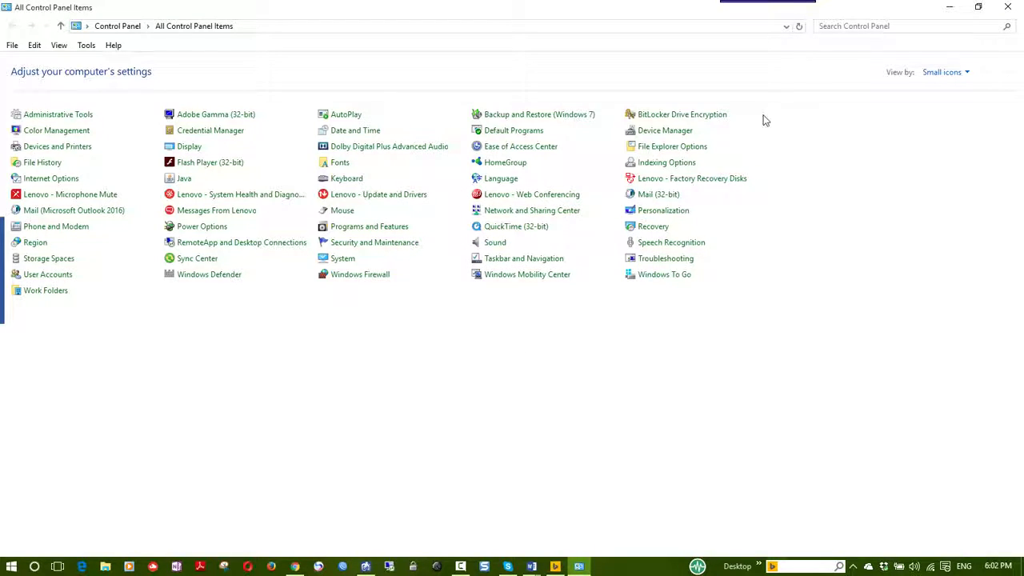
left_click(1007, 7)
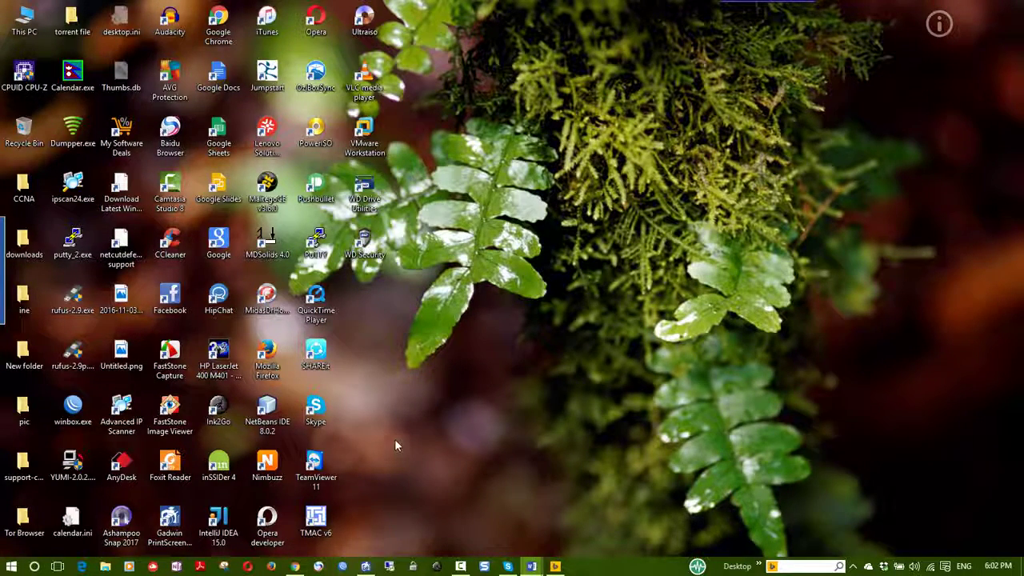
right_click(318, 520)
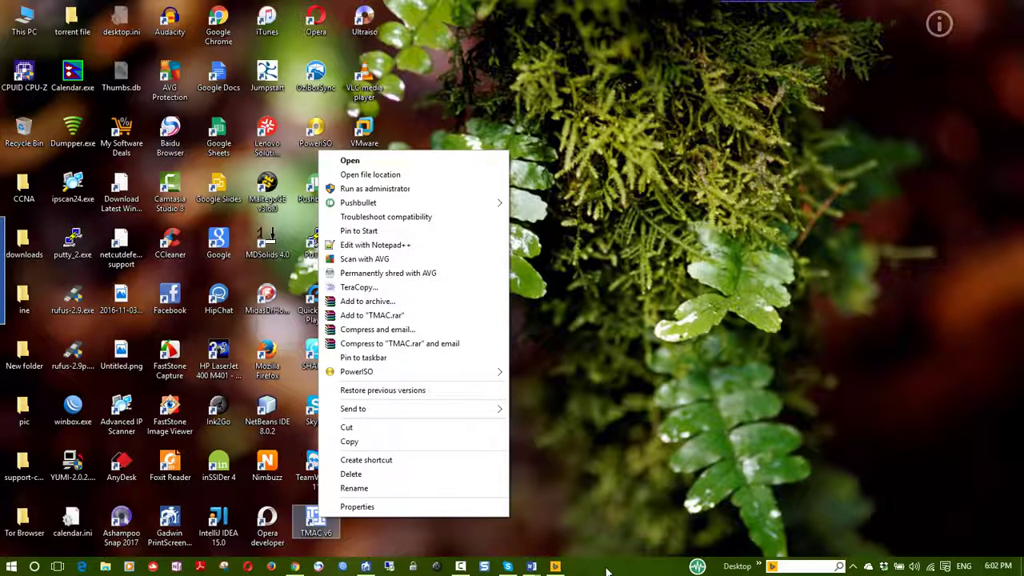
left_click(622, 464)
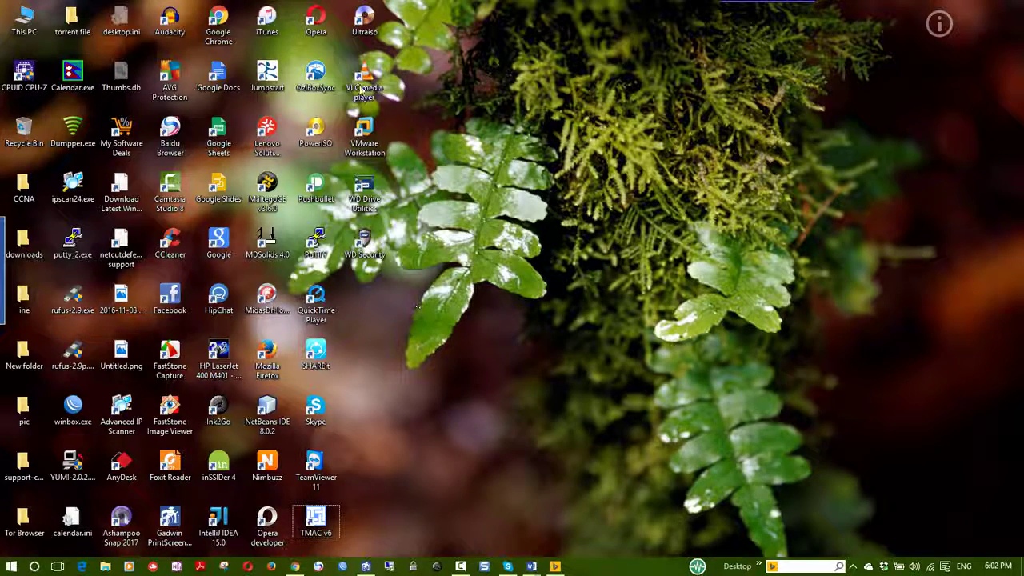
- Launch UltraISO from its desktop shortcut to view its main window, and close it
double_click(364, 30)
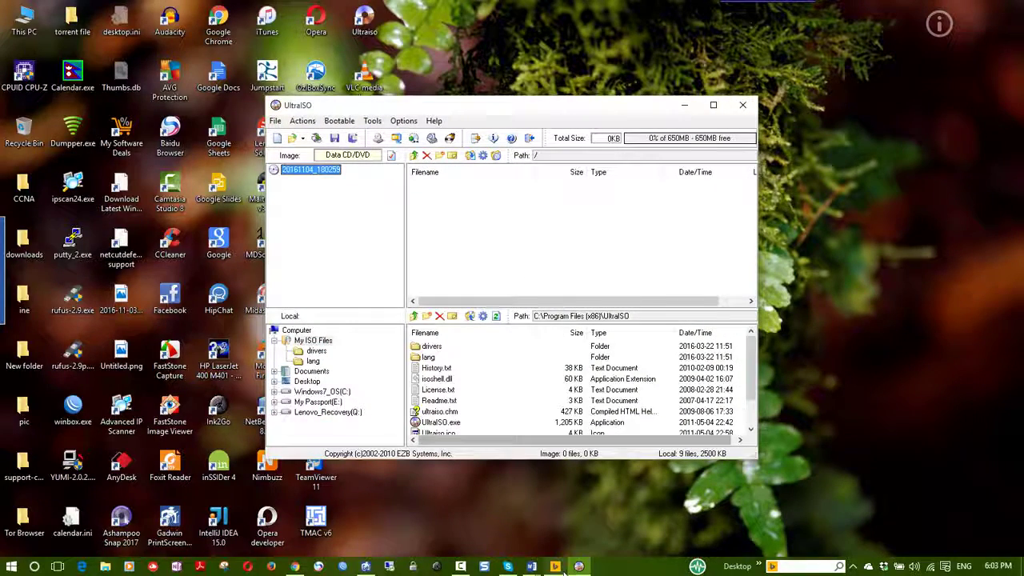
left_click(743, 105)
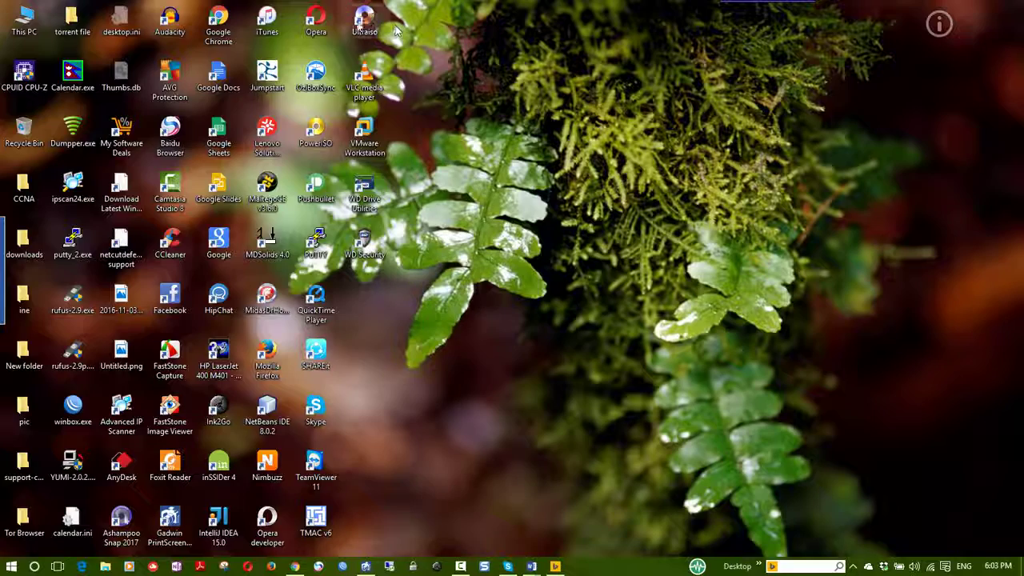
- Pin the UltraISO desktop shortcut to the taskbar, and close the program window after launching it from there
right_click(364, 30)
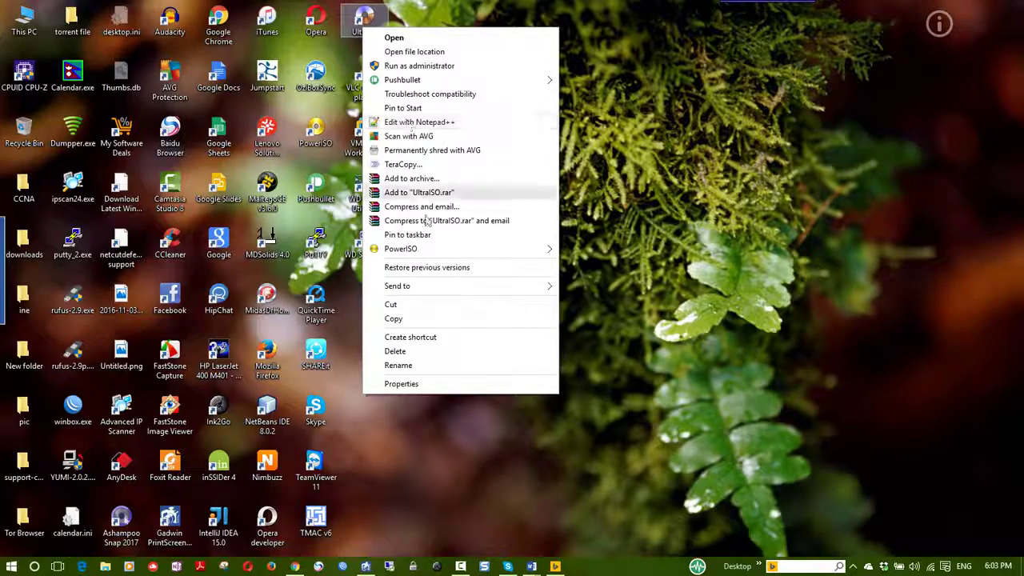
left_click(438, 237)
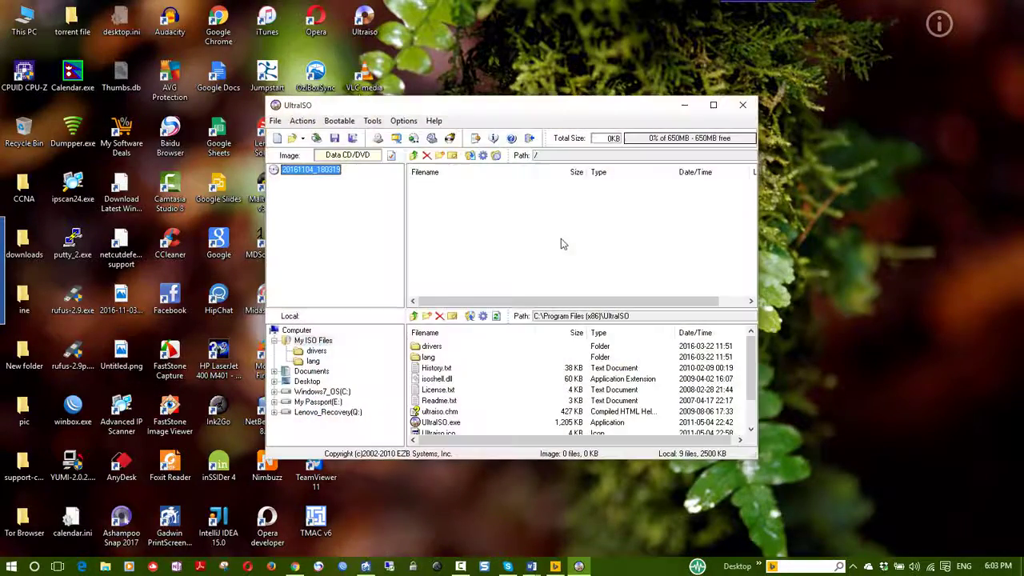
left_click(739, 103)
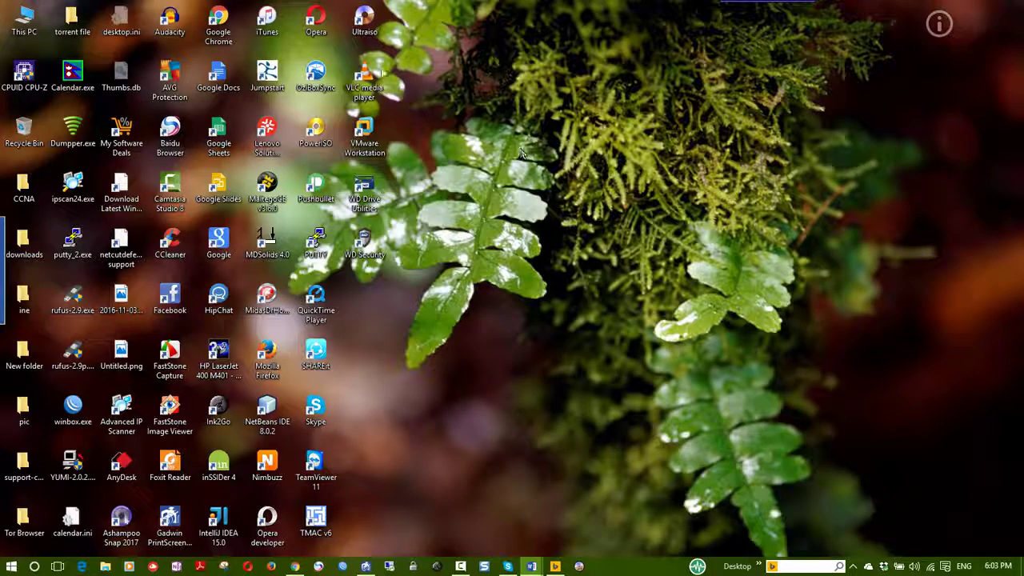
- Pin the UltraISO desktop shortcut to Start and show the resize options of its new tile
right_click(364, 20)
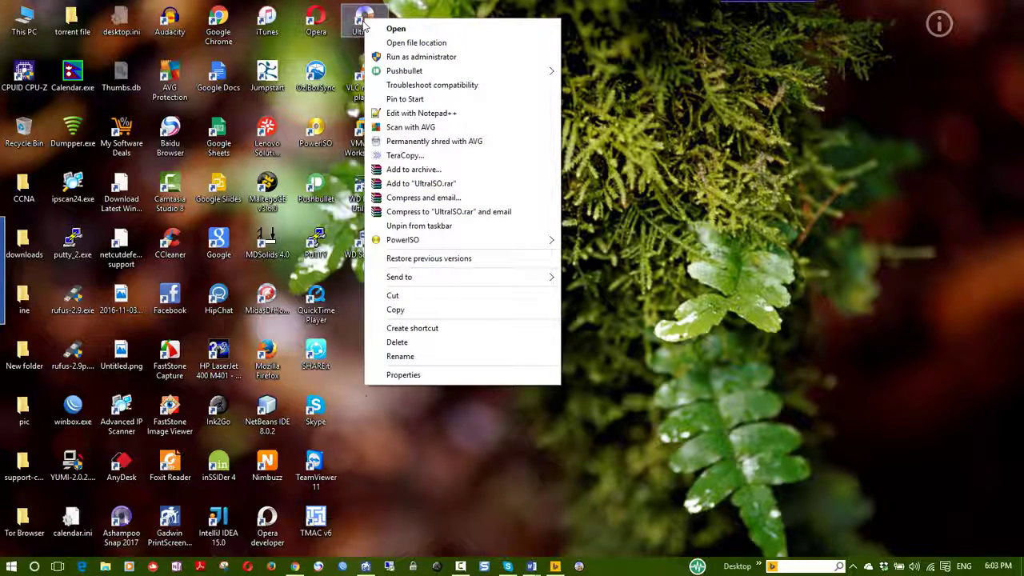
left_click(396, 99)
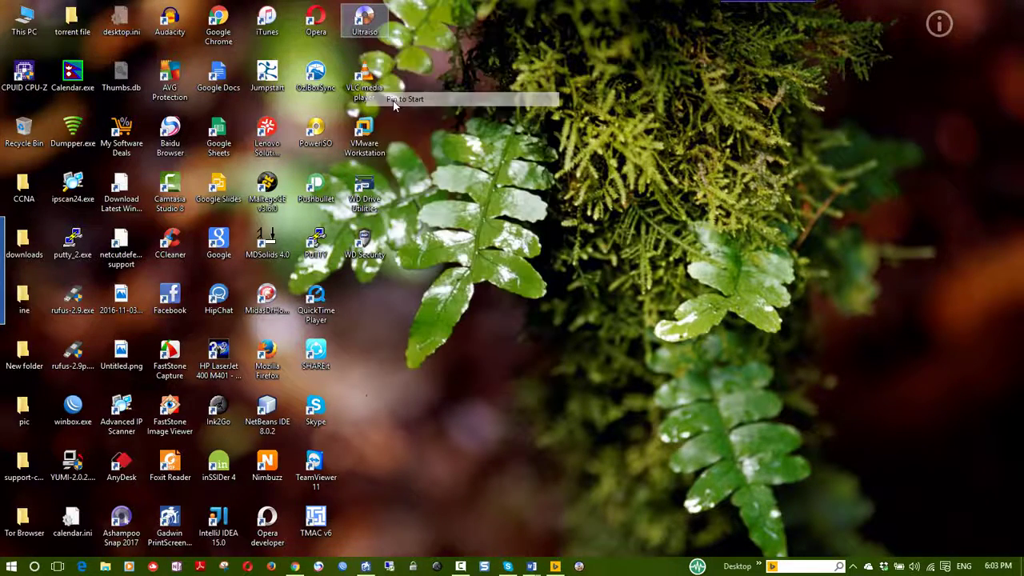
left_click(12, 567)
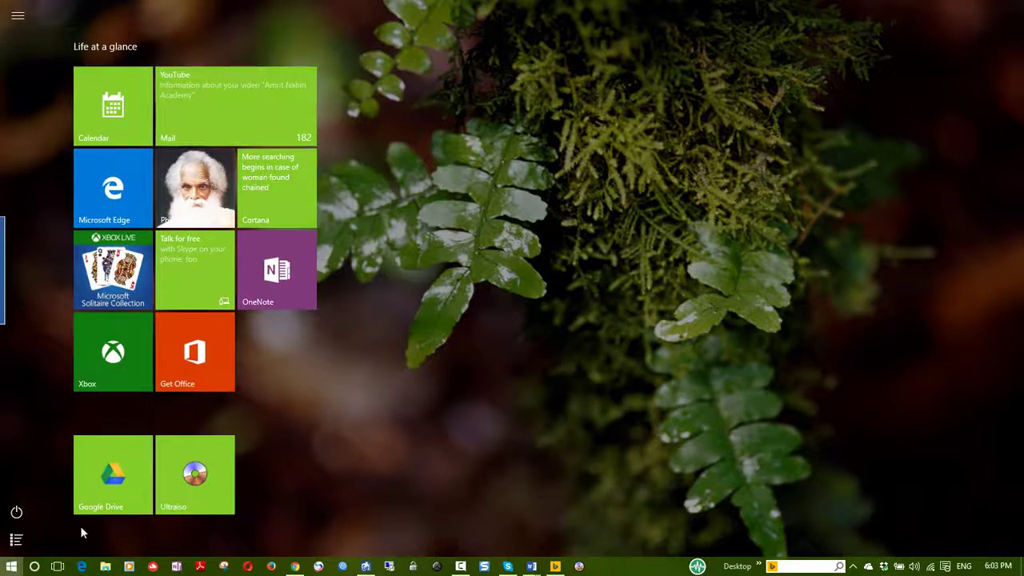
right_click(196, 489)
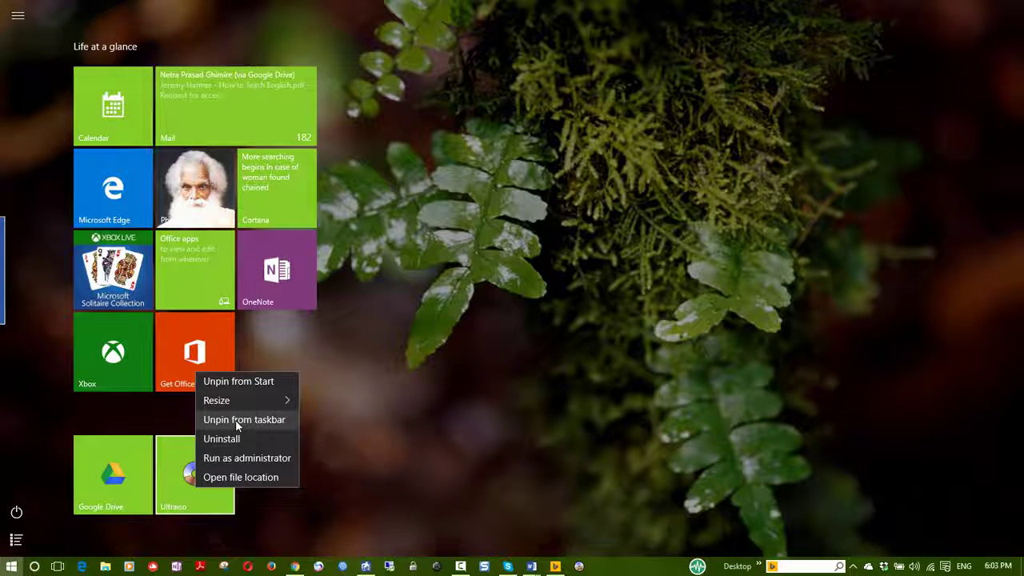
left_click(216, 400)
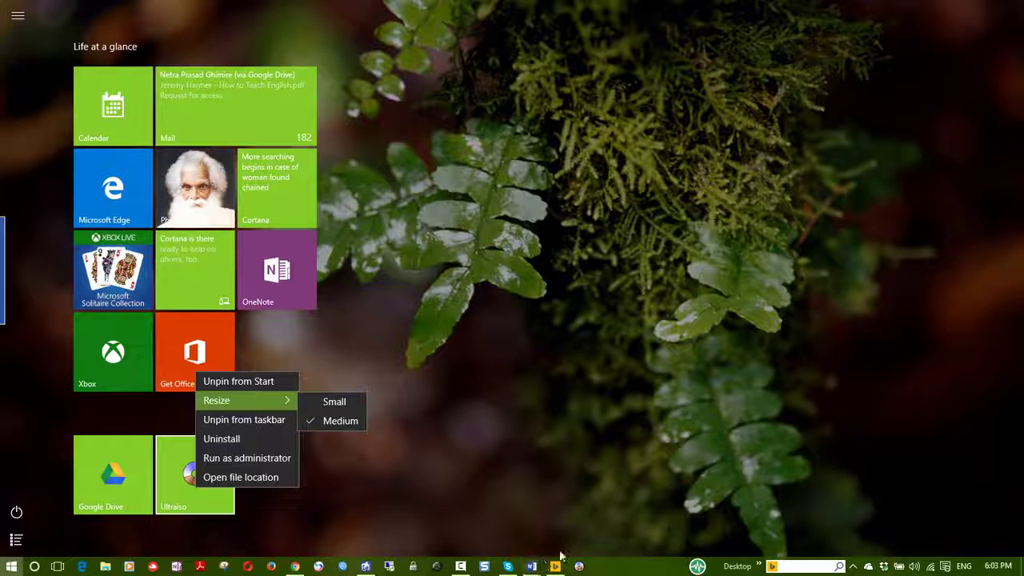
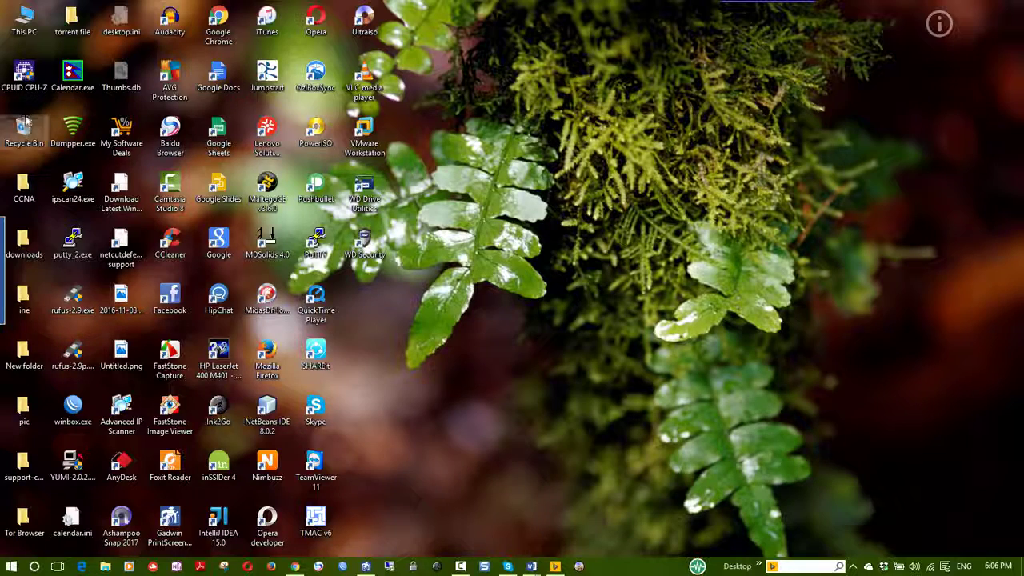
- Launch Control Panel with the Run command "control" and open the Set Default Programs page under Default Programs
key("super+r")
key("Return")
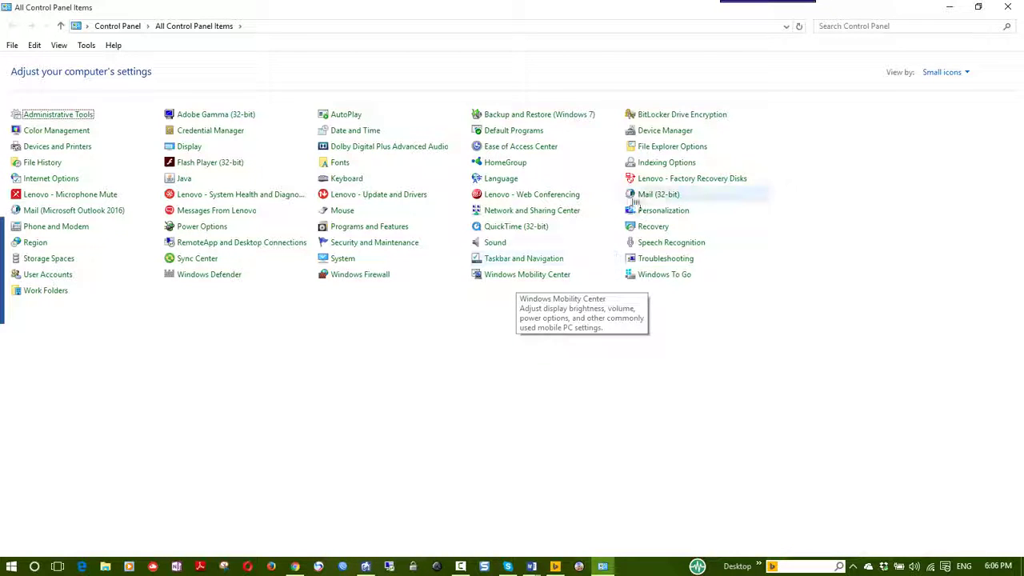
left_click(531, 133)
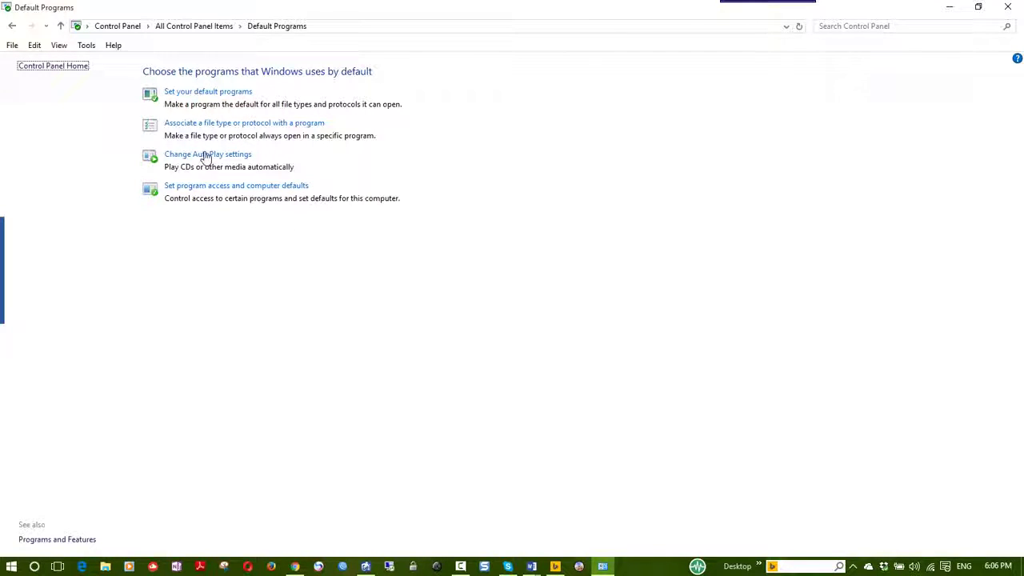
left_click(218, 93)
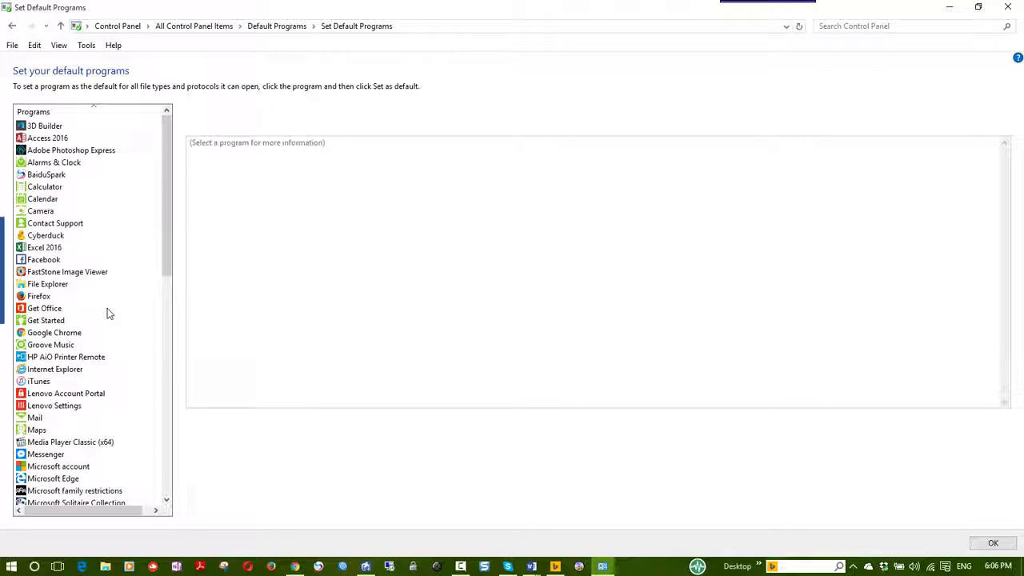
- Examine the file extensions and protocols associated with Excel 2016, and return to the list of programs
left_click(53, 250)
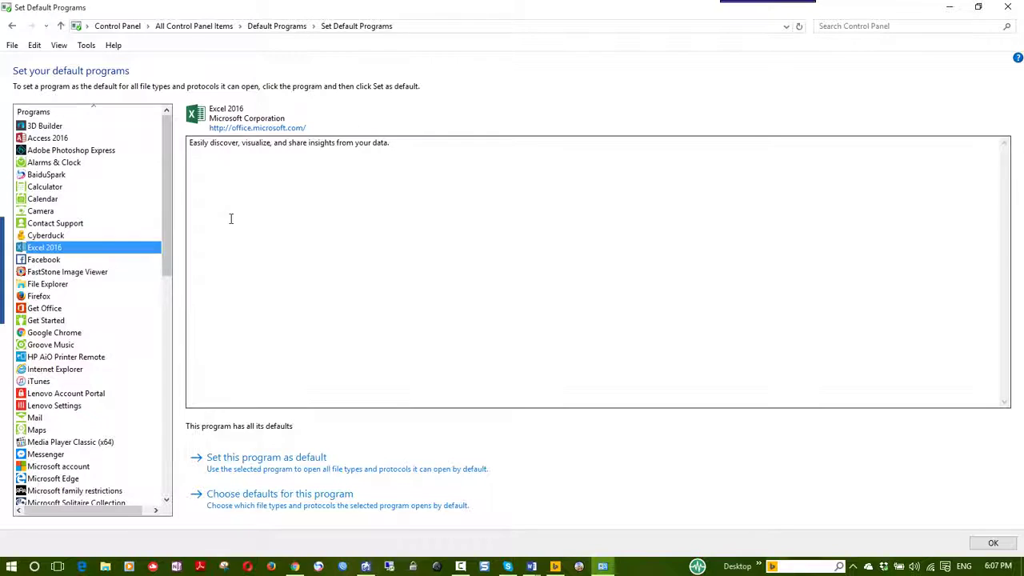
left_click(260, 508)
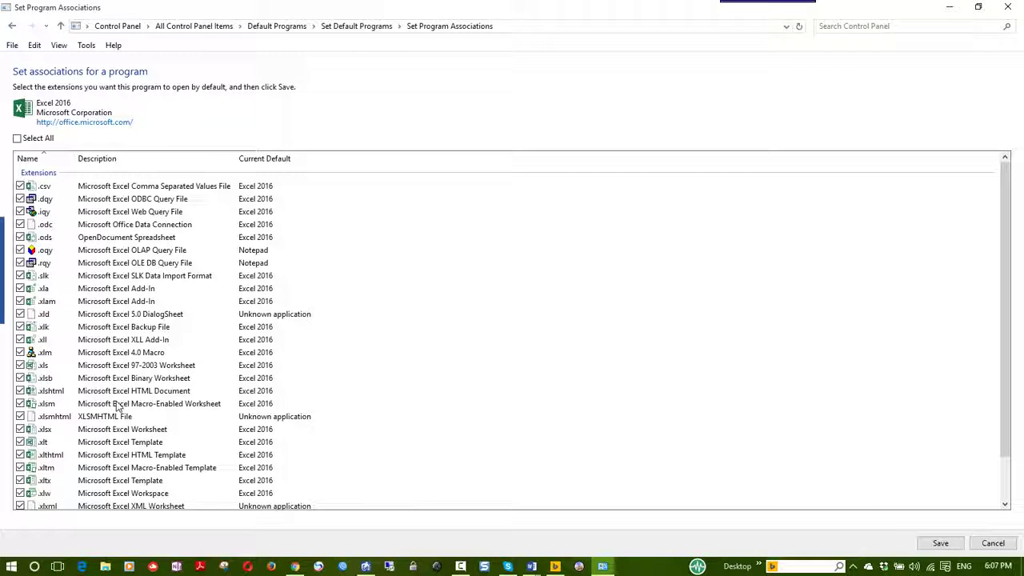
scroll(118, 400, "down", 2)
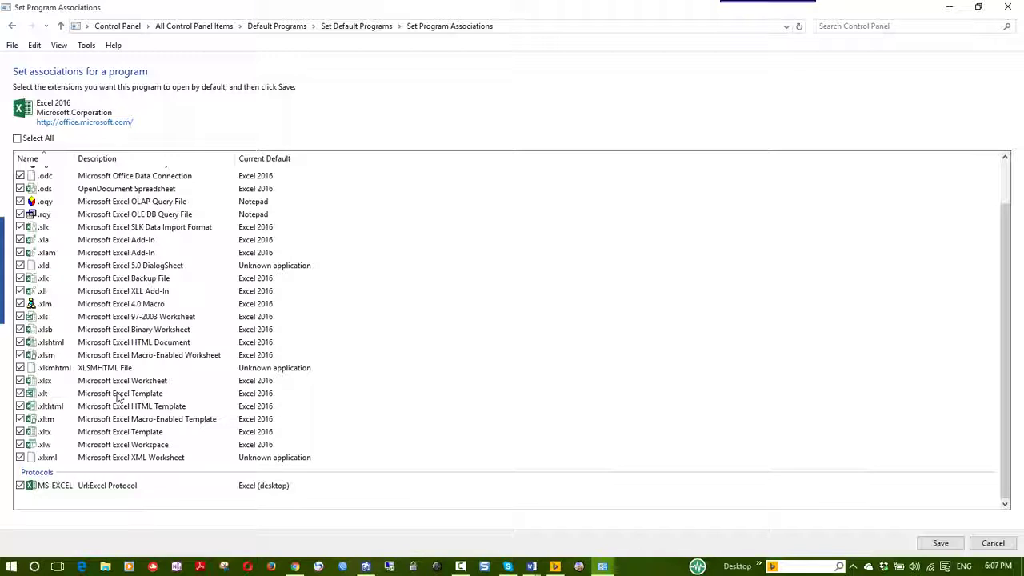
scroll(113, 302, "up", 2)
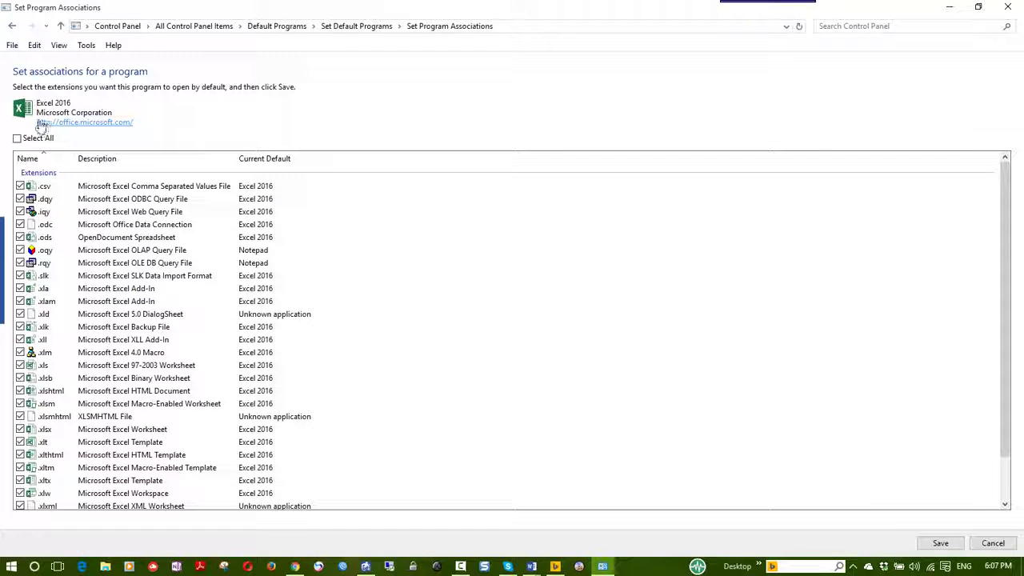
left_click(11, 27)
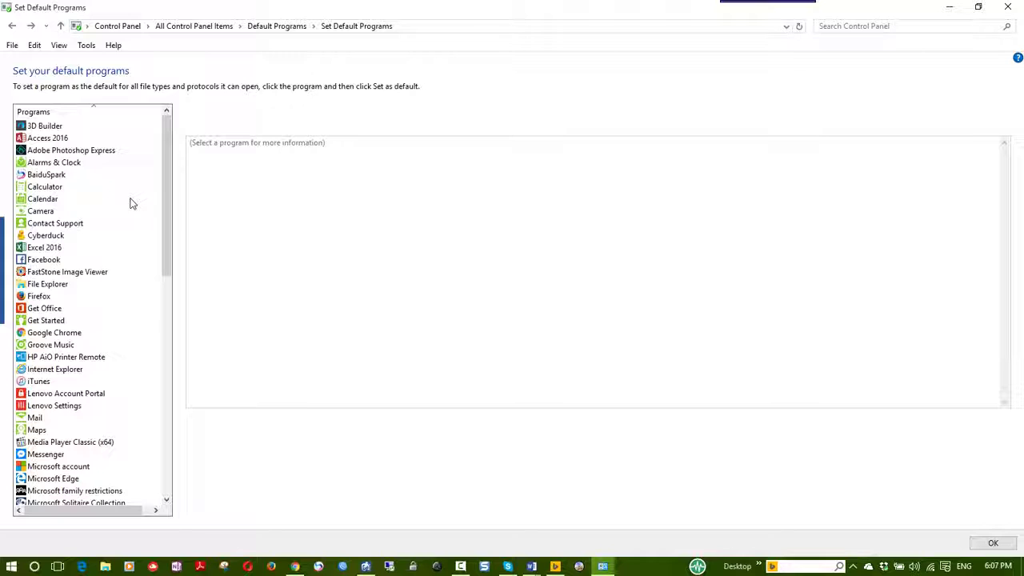
- Examine the file extensions associated with Media Player Classic (x64), return to the program list, and close Control Panel
scroll(126, 365, "down", 4)
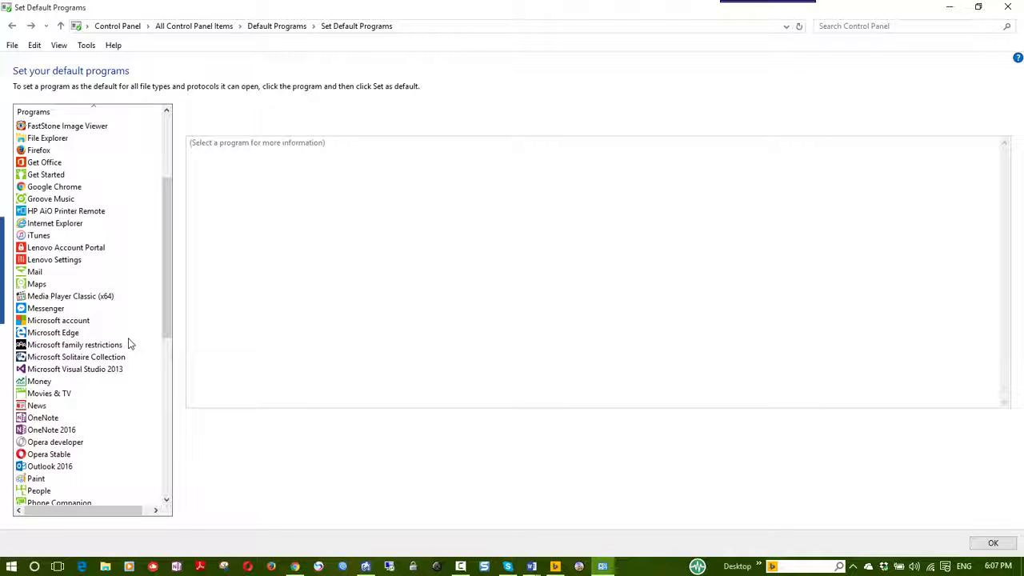
left_click(103, 296)
left_click(243, 494)
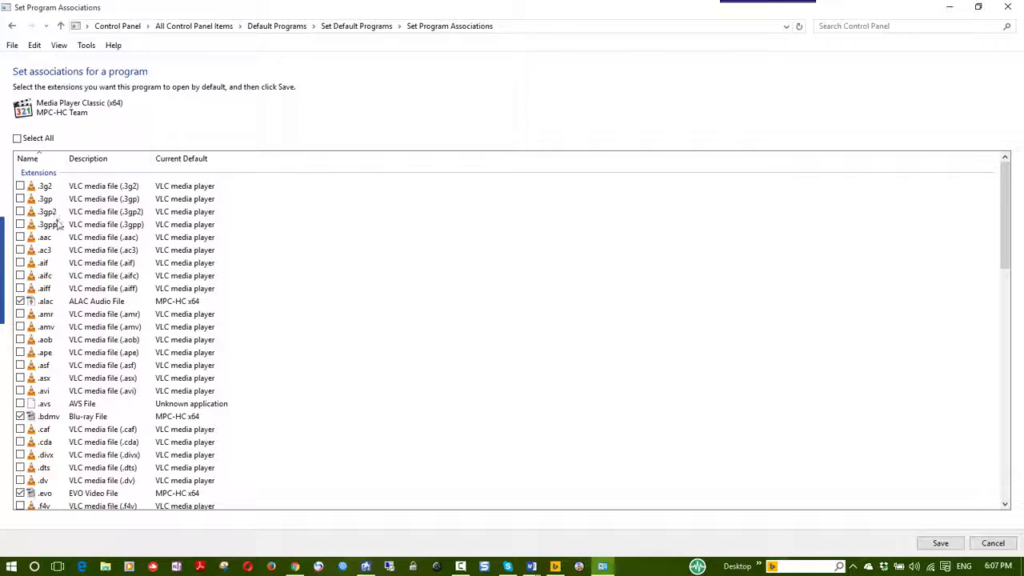
scroll(62, 272, "down", 2)
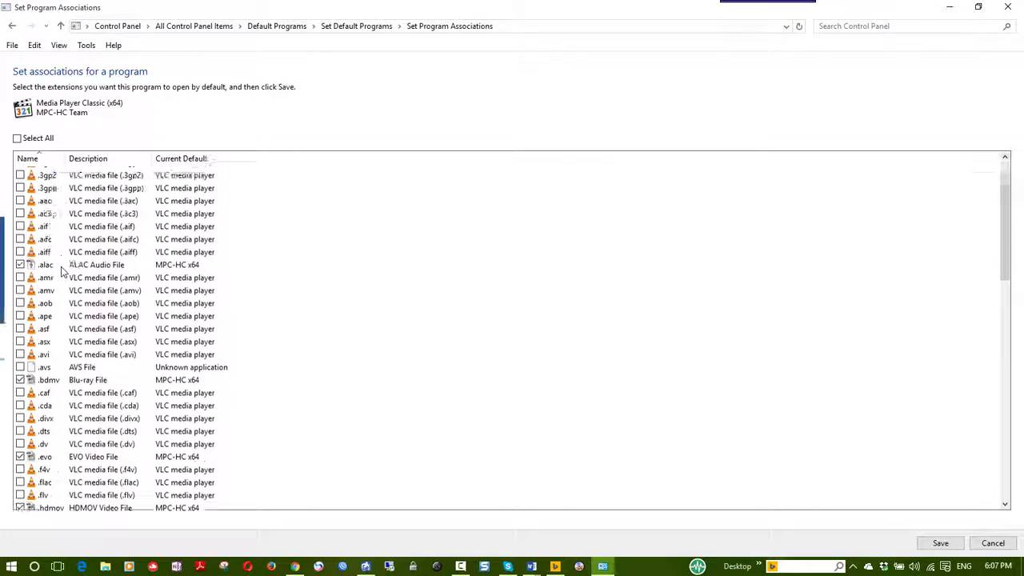
scroll(62, 272, "down", 3)
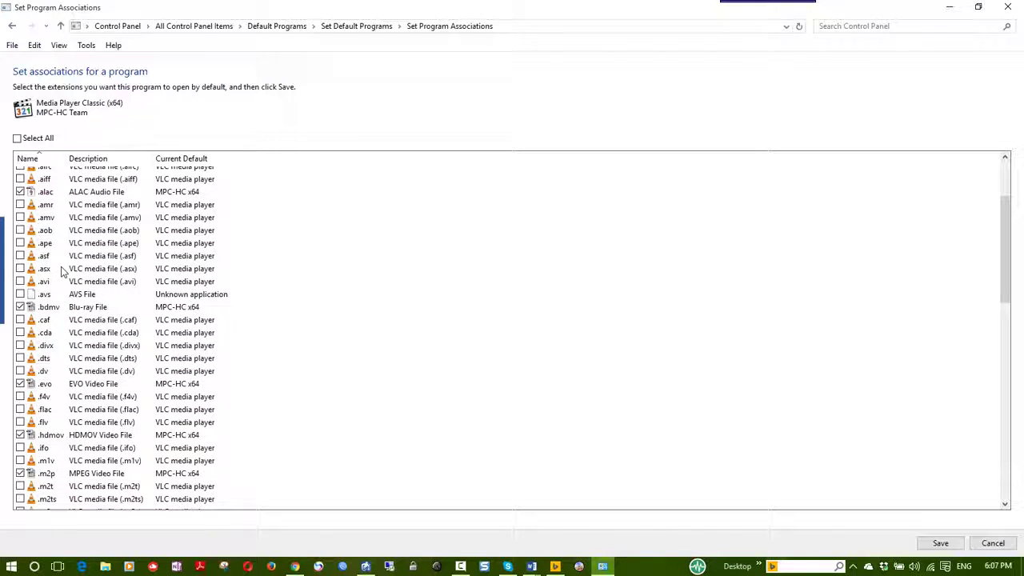
scroll(63, 272, "down", 1)
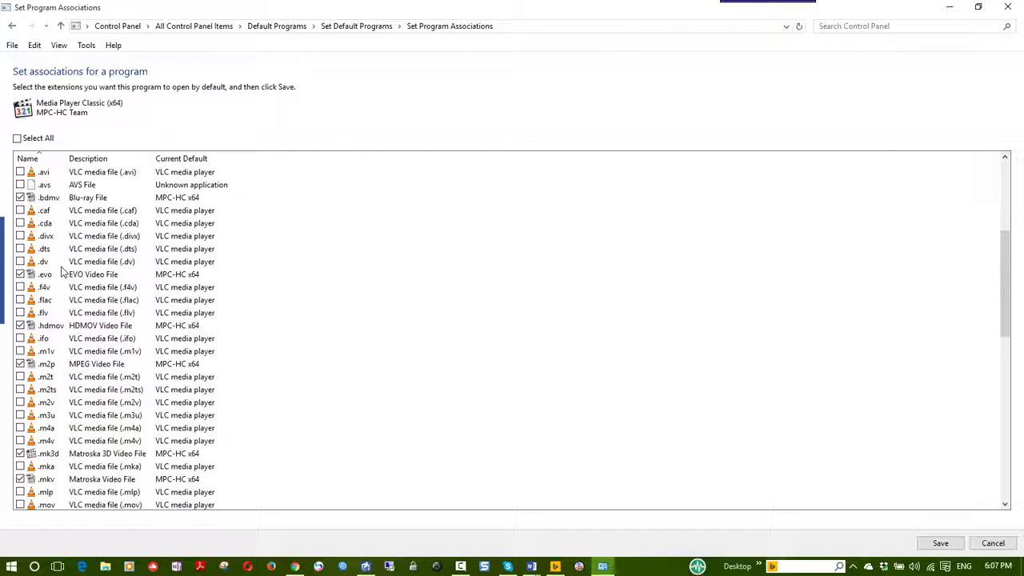
scroll(62, 272, "down", 2)
scroll(63, 272, "down", 2)
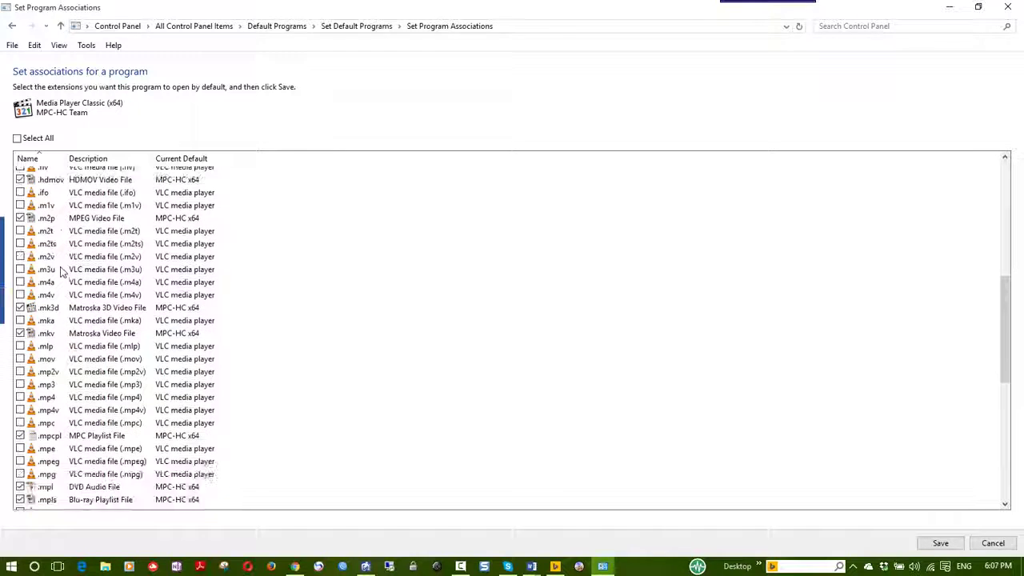
scroll(63, 272, "down", 6)
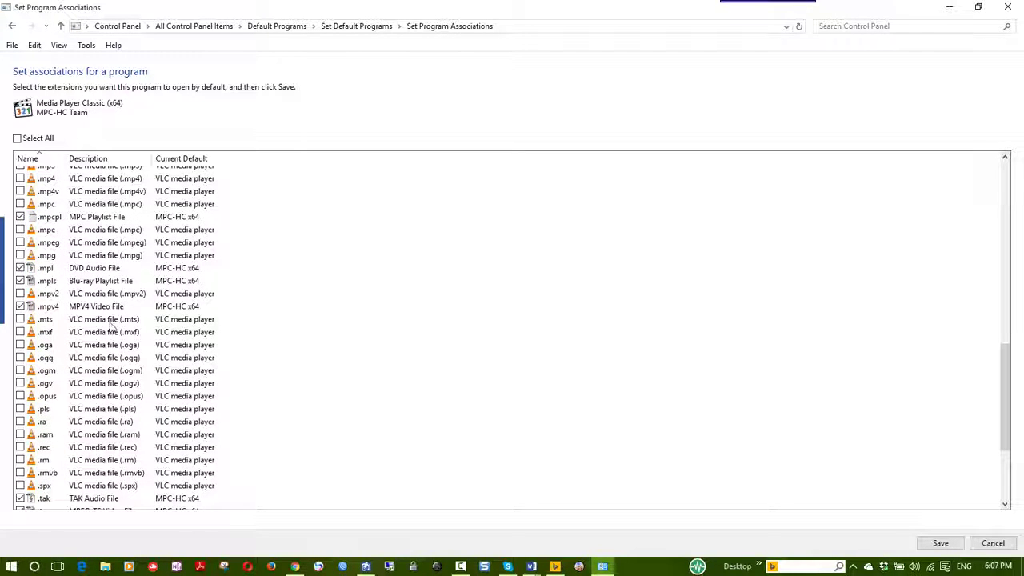
scroll(120, 328, "up", 12)
scroll(68, 210, "up", 4)
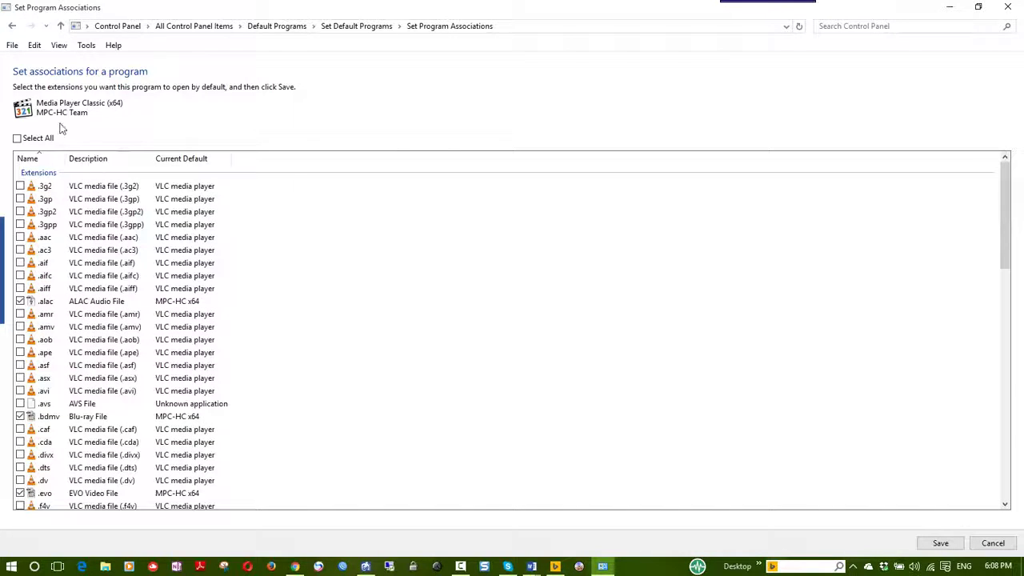
left_click(12, 26)
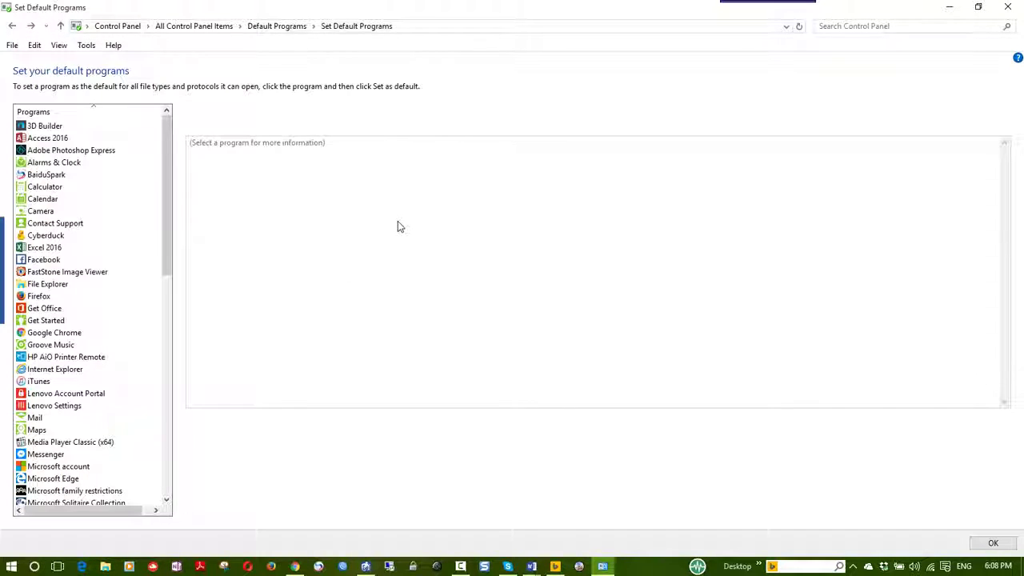
left_click(1008, 6)
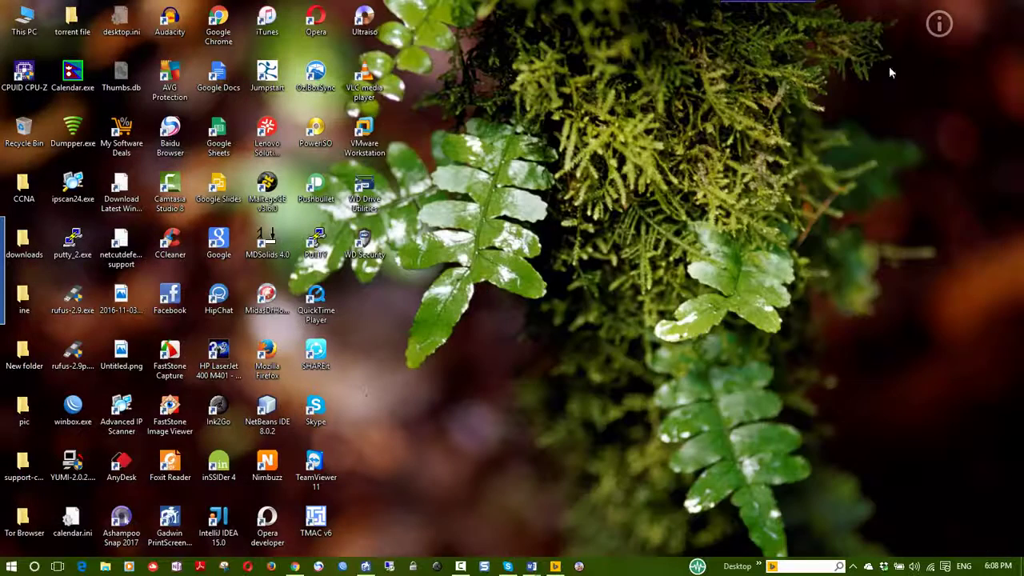
- Refresh the desktop twice
right_click(699, 142)
left_click(733, 183)
right_click(645, 212)
left_click(672, 254)
- Launch Control Panel with the Run command "control" and open Programs and Features
key("super+r")
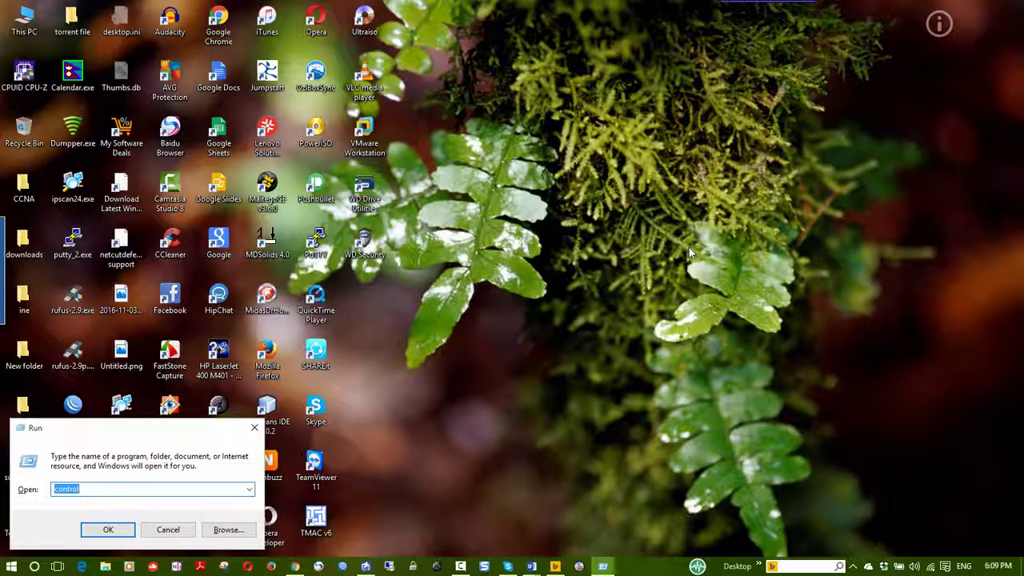
key("Return")
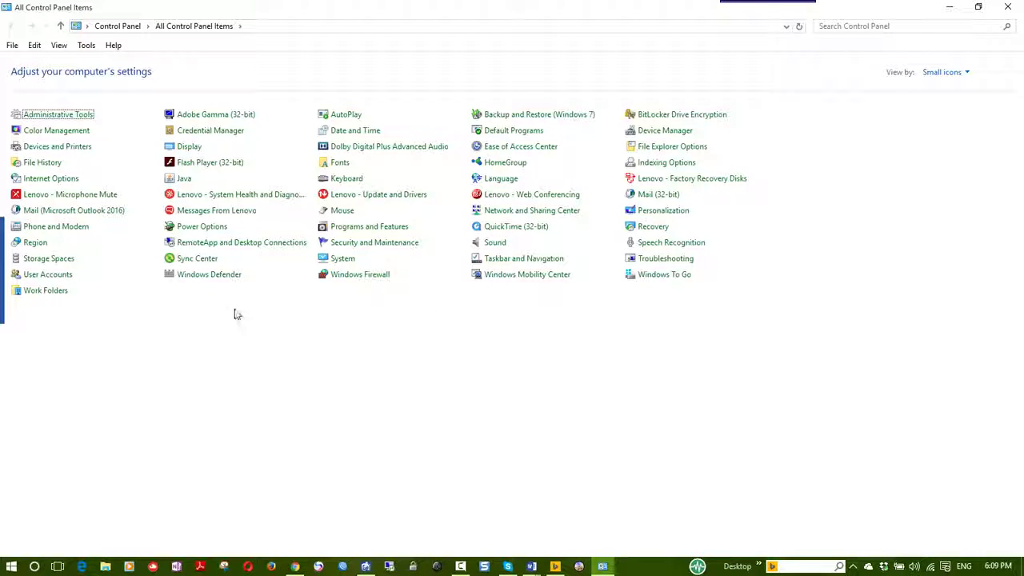
left_click(360, 229)
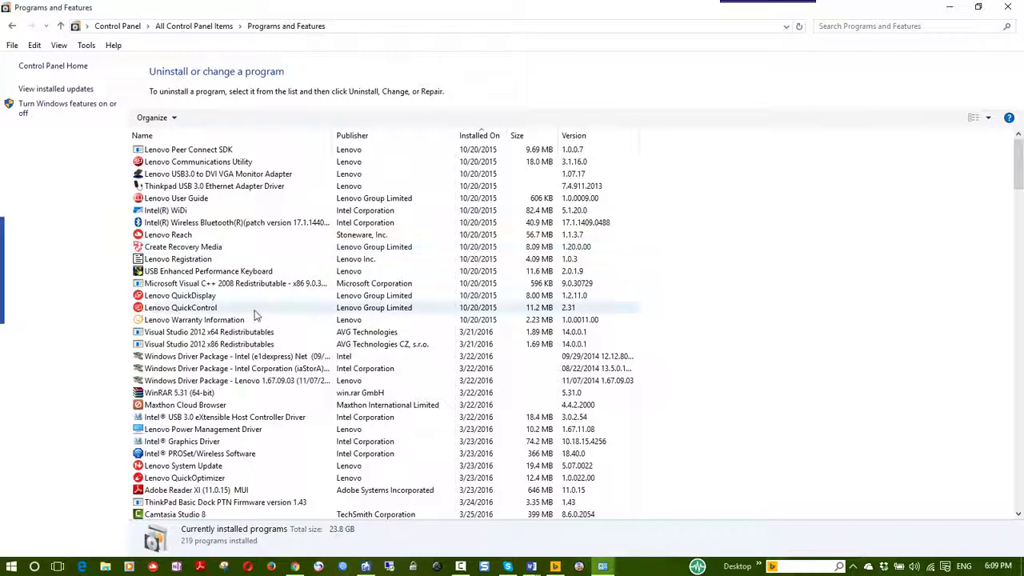
- Look through the installed programs and select Canon LBP2900
scroll(256, 332, "down", 1)
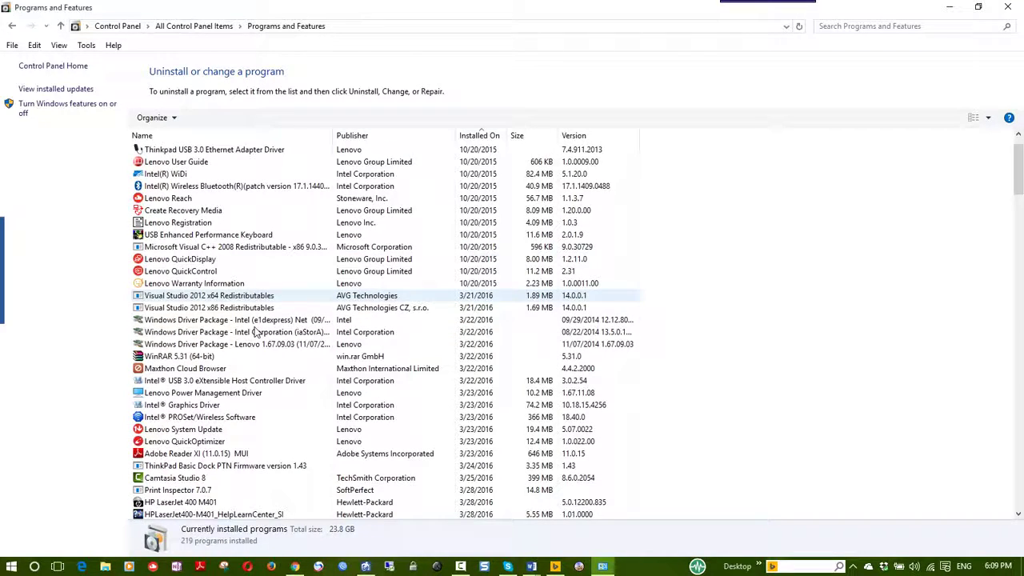
scroll(256, 332, "down", 1)
scroll(256, 332, "down", 1)
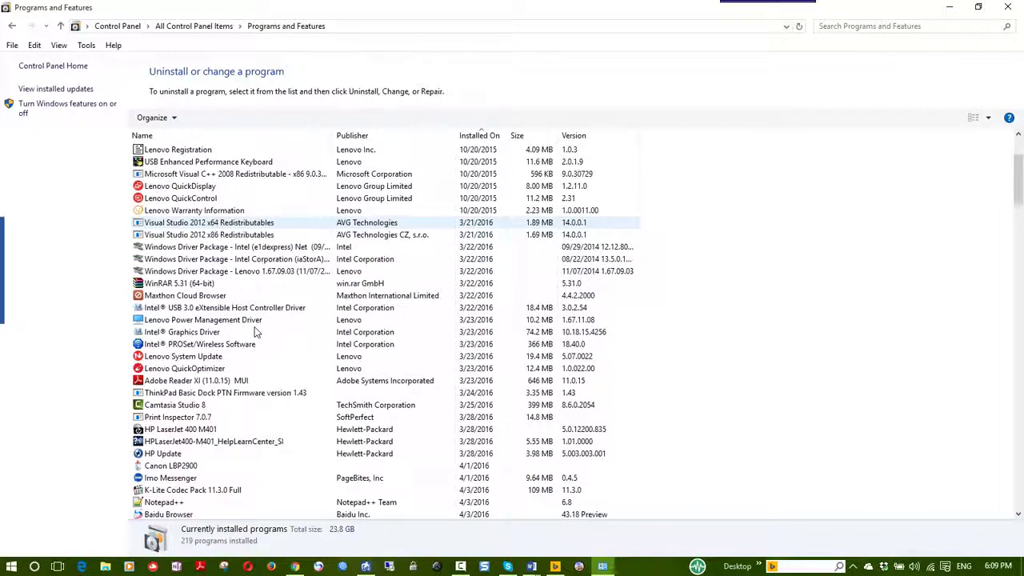
scroll(257, 331, "down", 1)
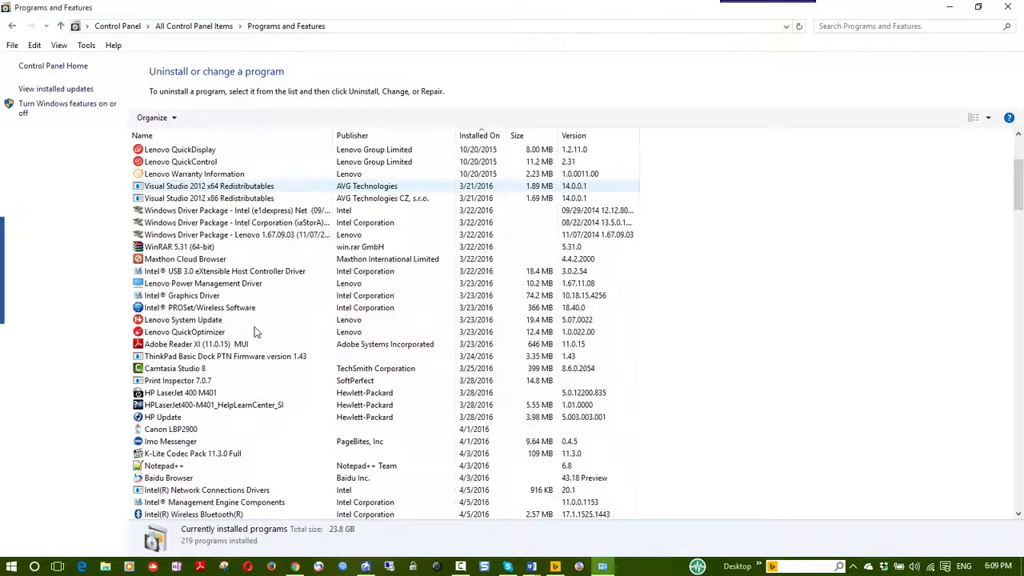
scroll(256, 331, "down", 2)
scroll(256, 331, "down", 1)
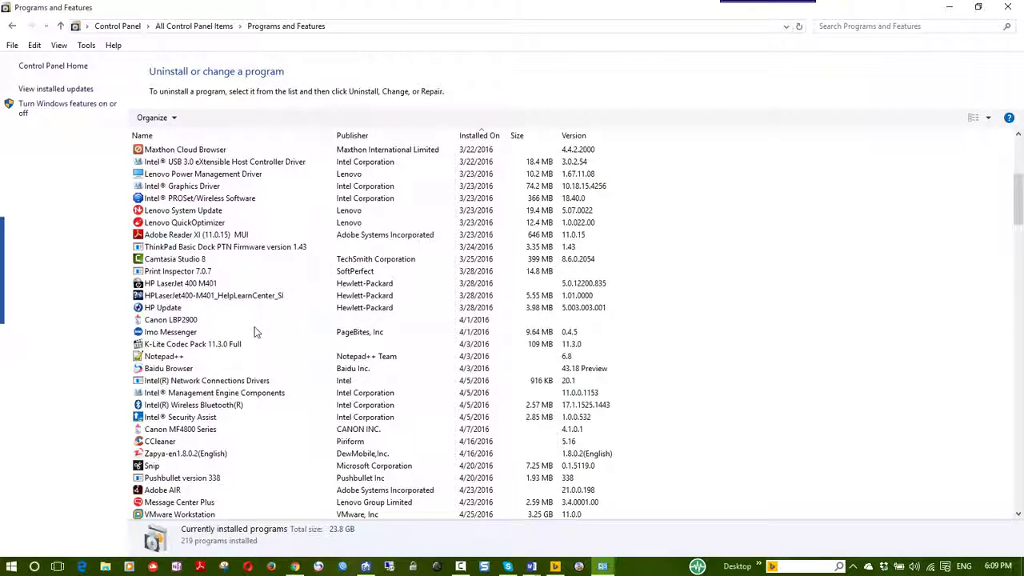
left_click(185, 324)
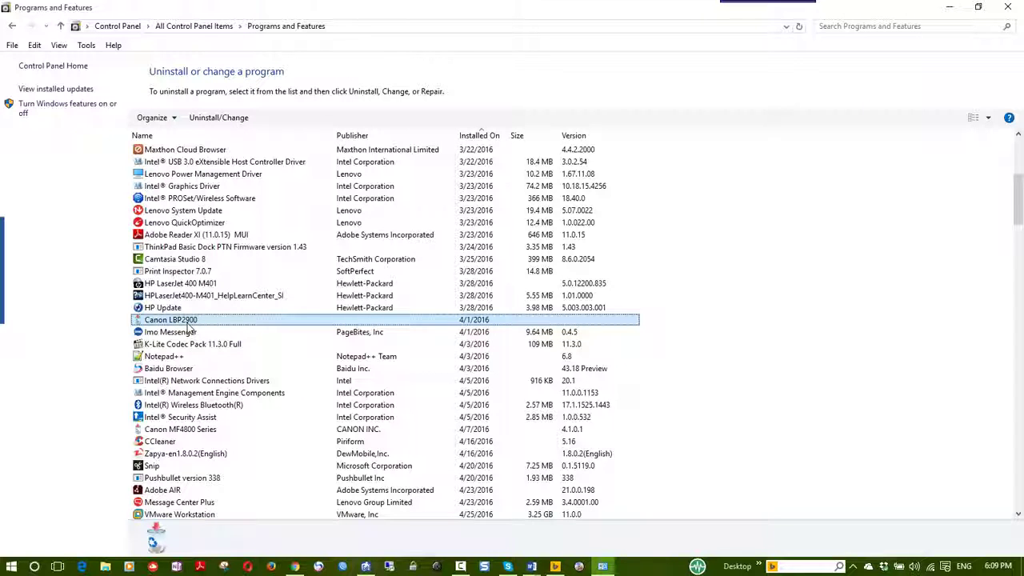
- Uninstall Canon LBP2900, agreeing to delete all files and information related to the printer, and exit its uninstaller
left_click(214, 120)
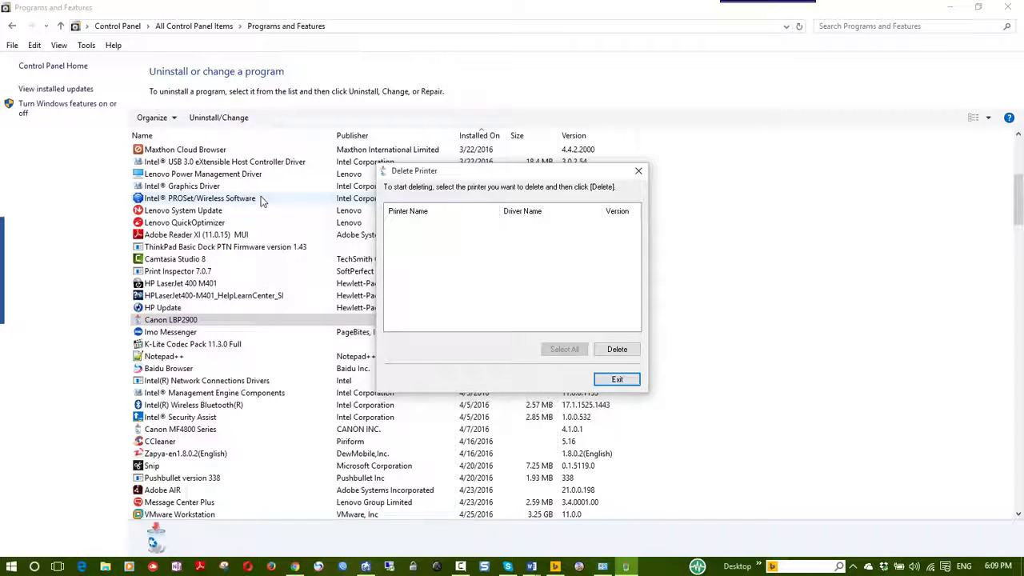
left_click(609, 351)
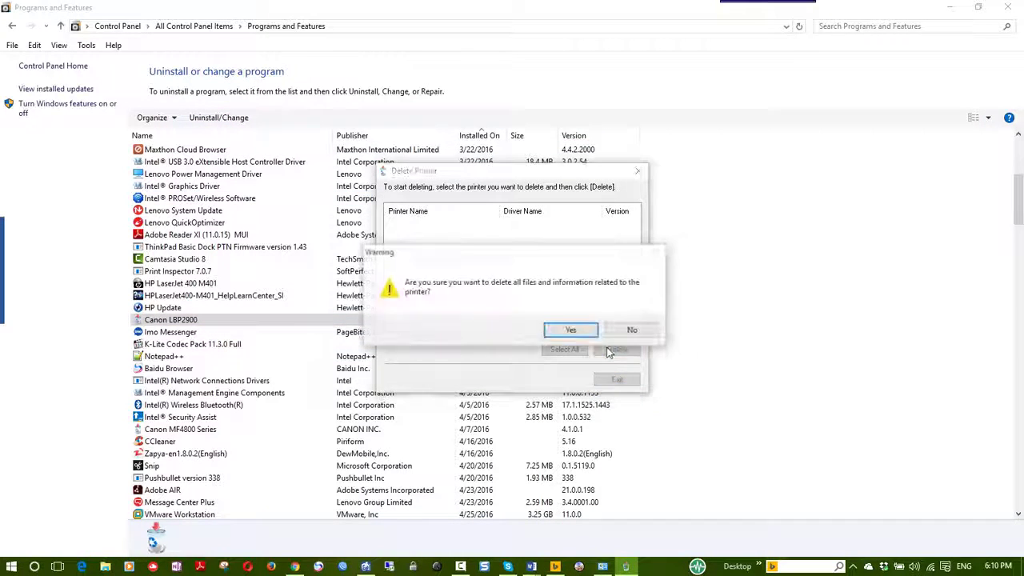
left_click(585, 330)
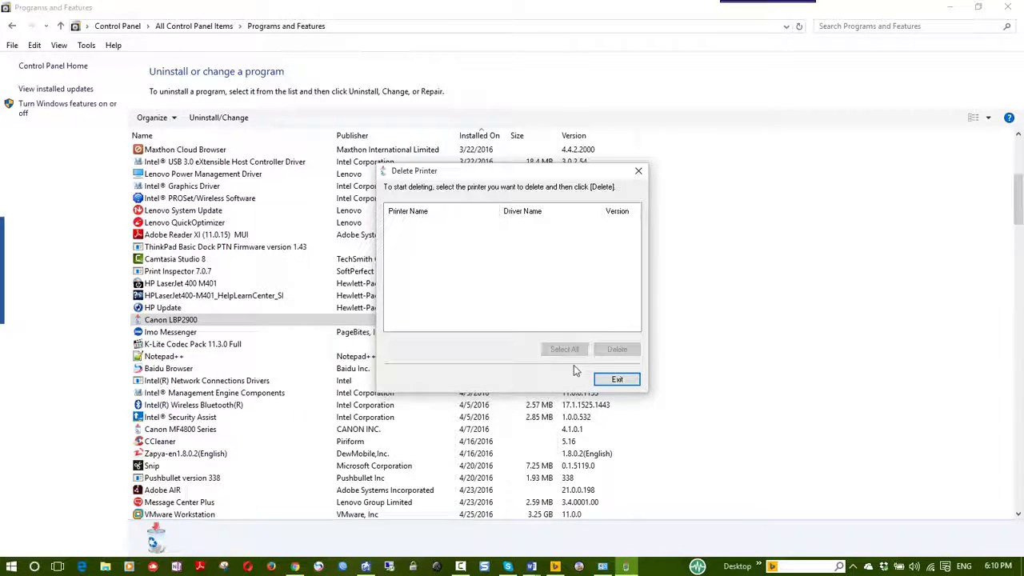
left_click(616, 381)
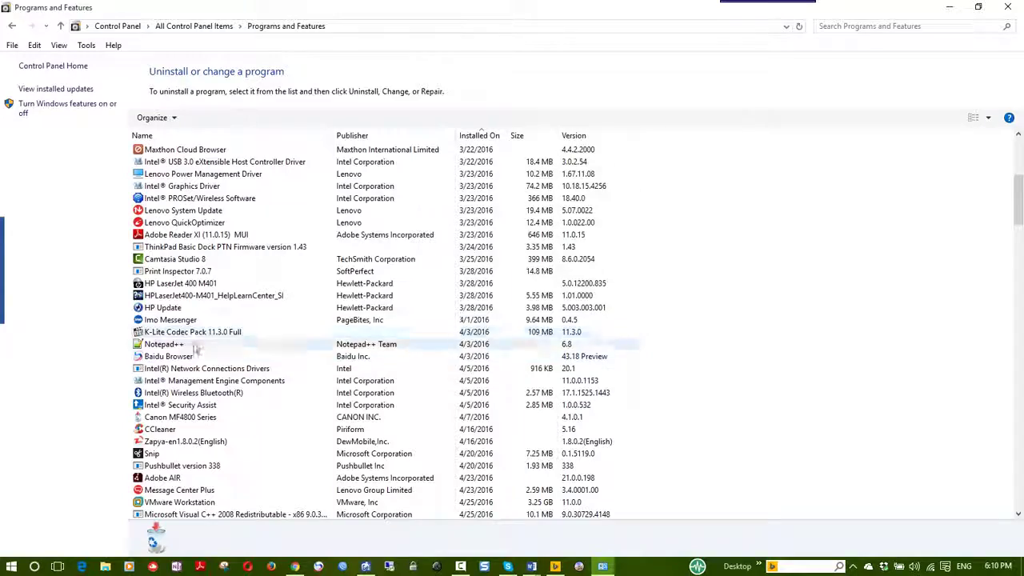
- Completely remove Foxit Cloud, dismissing the web page its uninstaller opens, and close Programs and Features after refreshing the program list
scroll(210, 335, "down", 9)
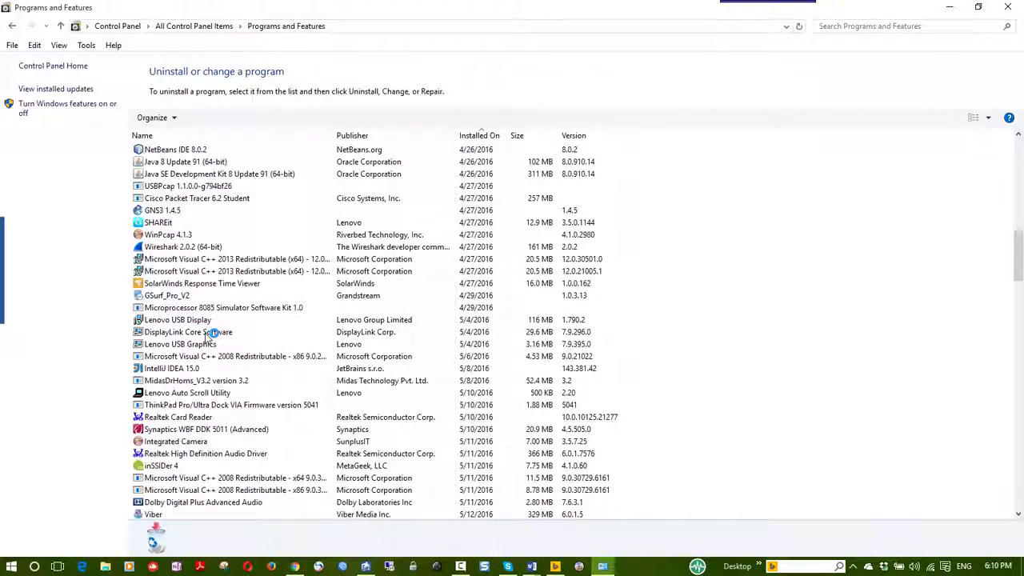
scroll(211, 334, "down", 6)
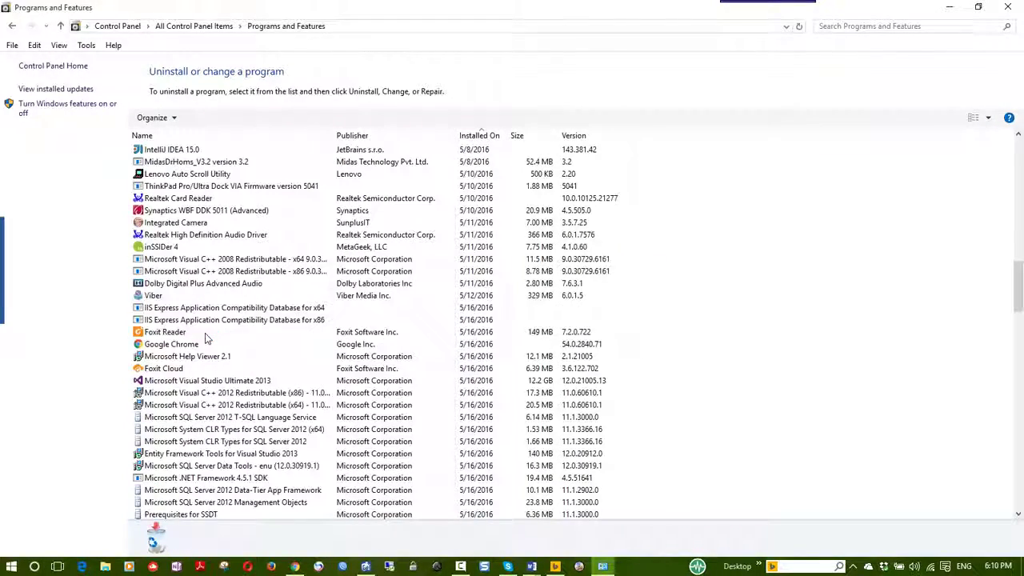
left_click(188, 369)
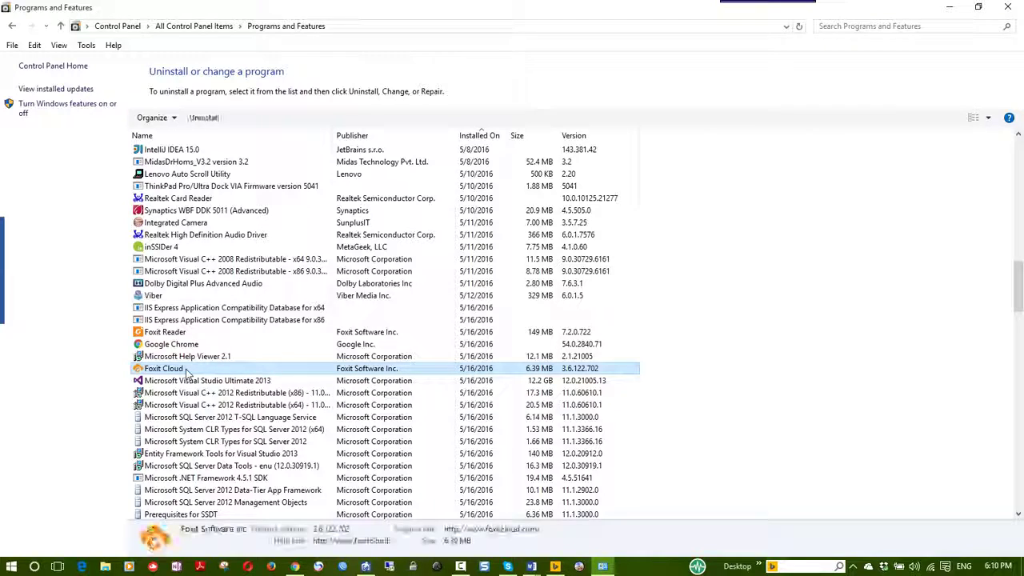
left_click(202, 117)
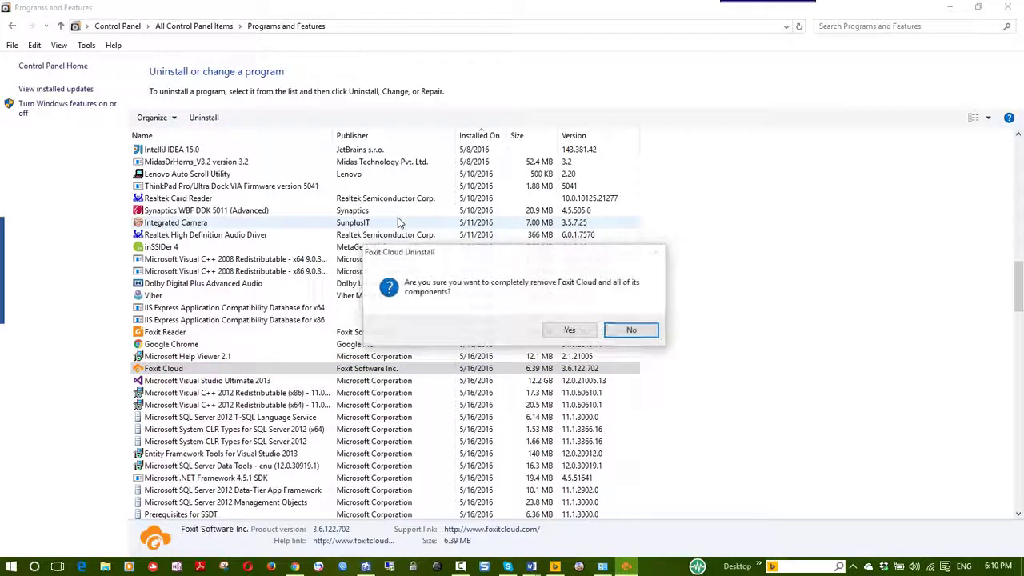
left_click(565, 330)
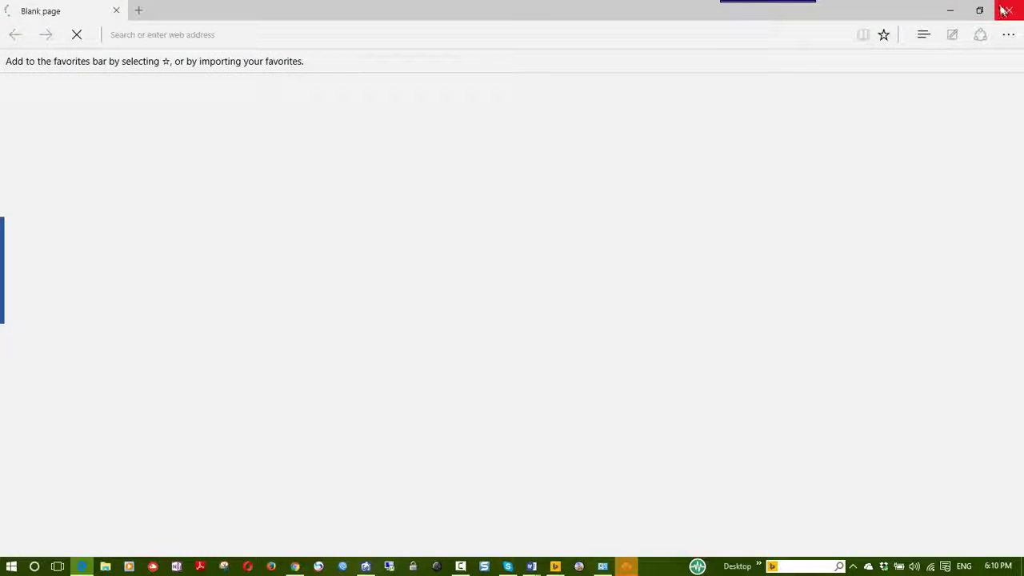
left_click(1002, 10)
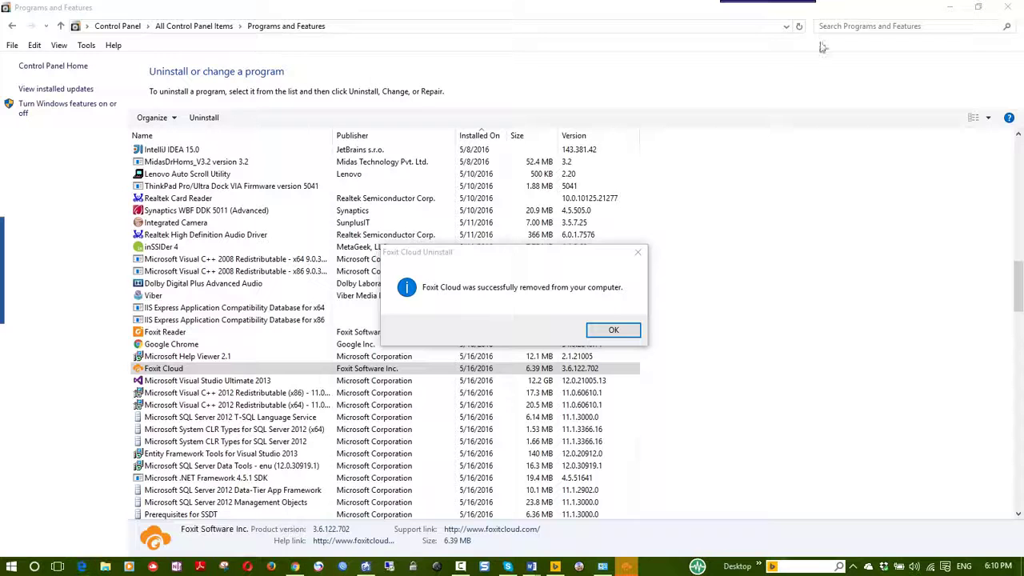
left_click(613, 330)
left_click(795, 27)
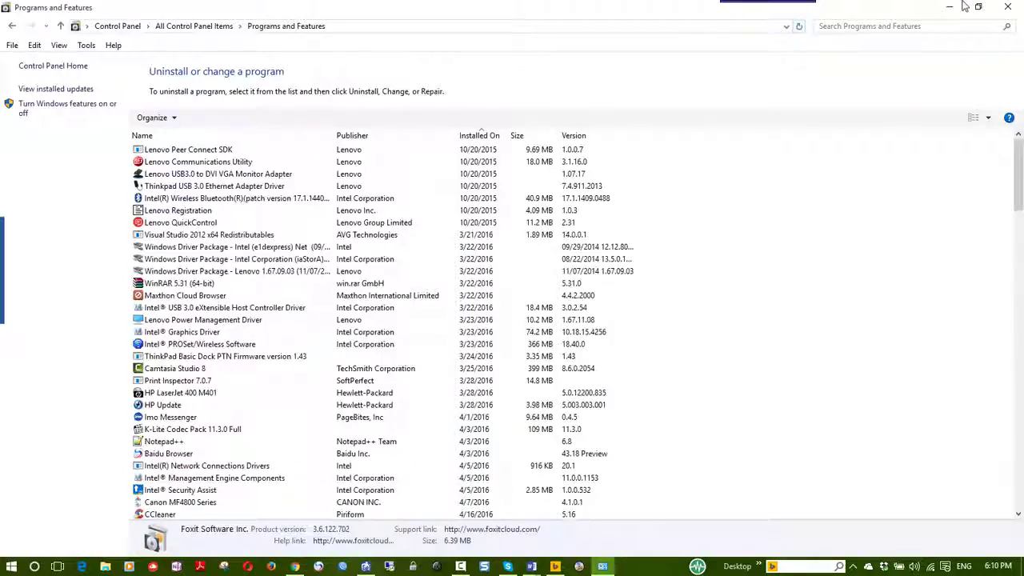
left_click(1010, 8)
- Refresh the desktop twice
right_click(617, 227)
left_click(636, 268)
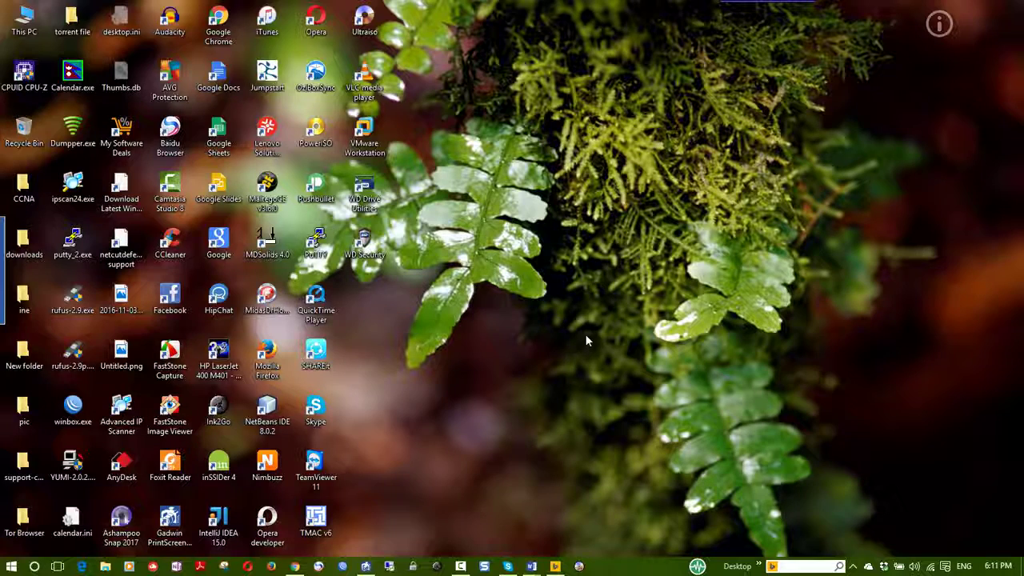
right_click(570, 247)
left_click(592, 281)
- View the system information in This PC's properties and open Device Manager from there to examine the hardware categories
right_click(13, 22)
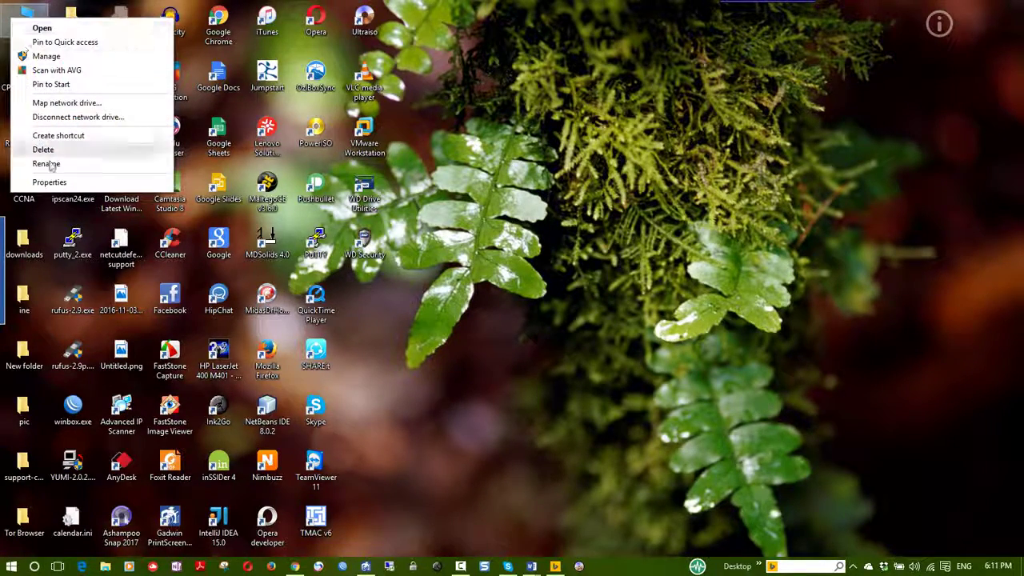
left_click(56, 183)
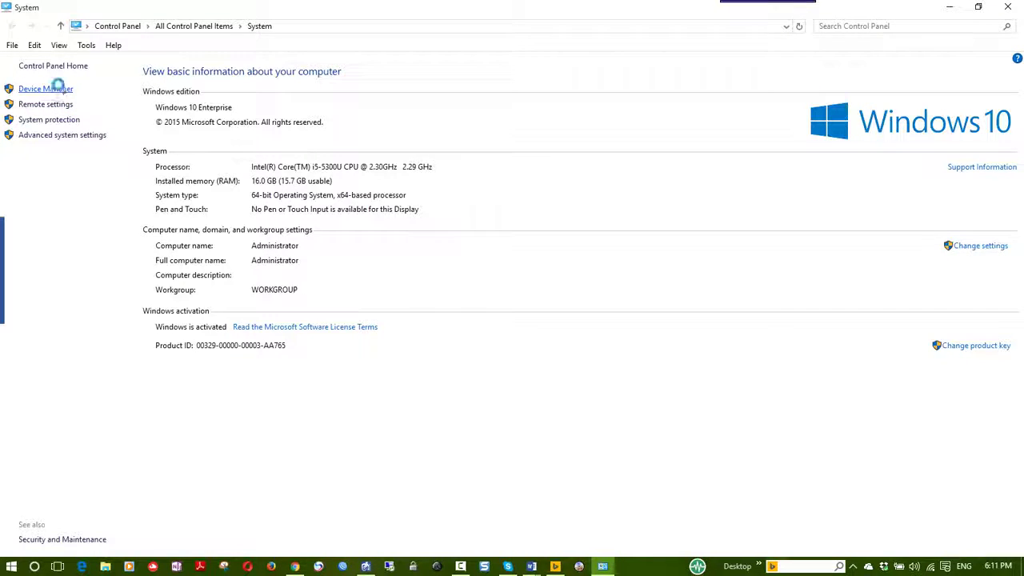
left_click(45, 89)
left_click(505, 36)
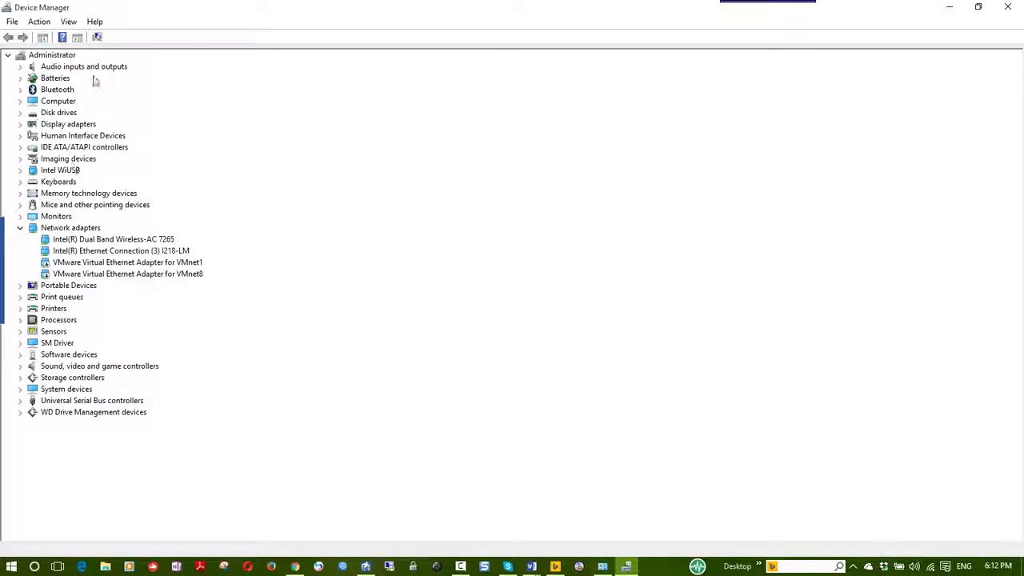
- Show the Actions pane and the console tree in Device Manager, and close both Device Manager and the System window
left_click(77, 38)
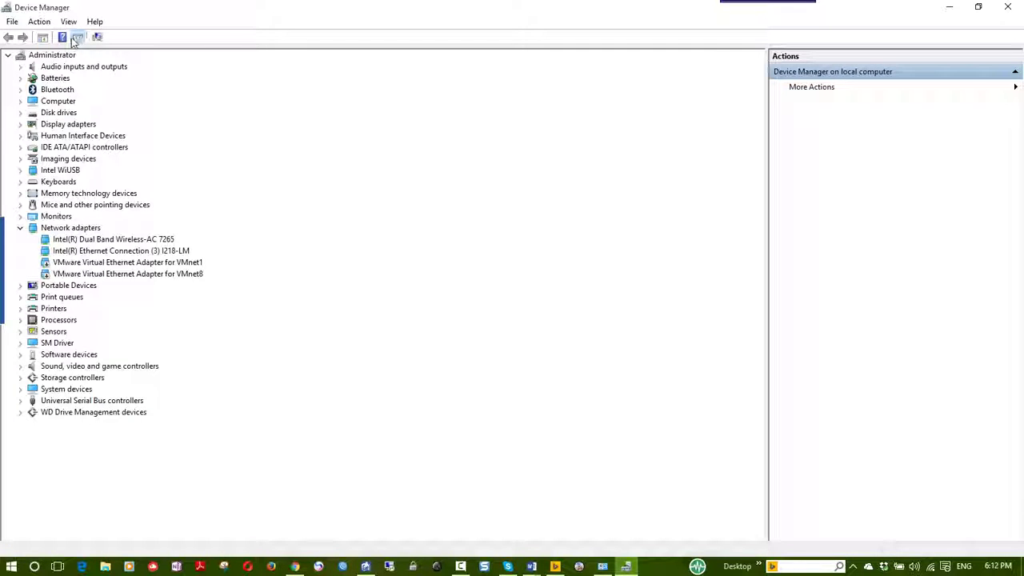
left_click(44, 40)
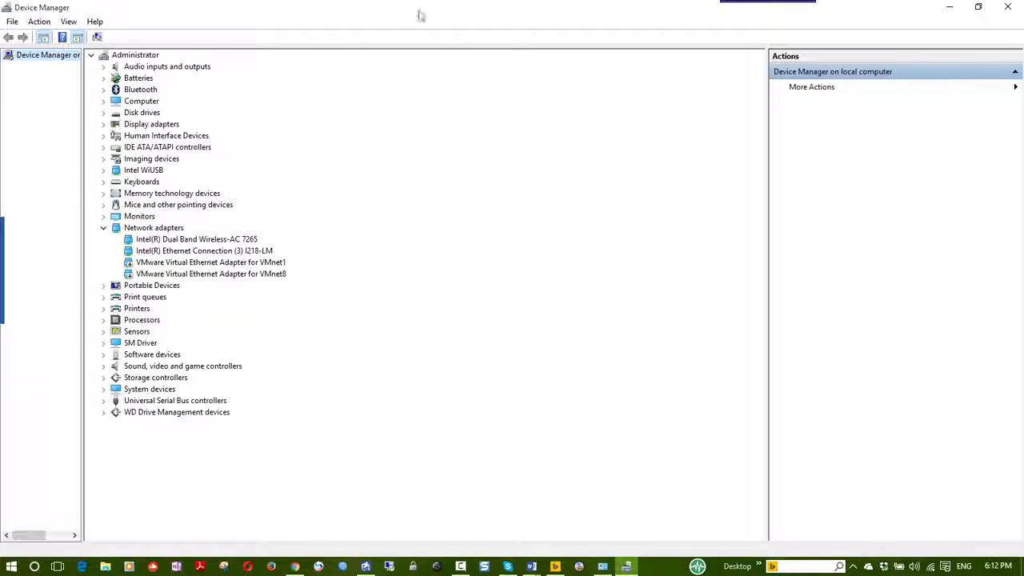
left_click(1009, 8)
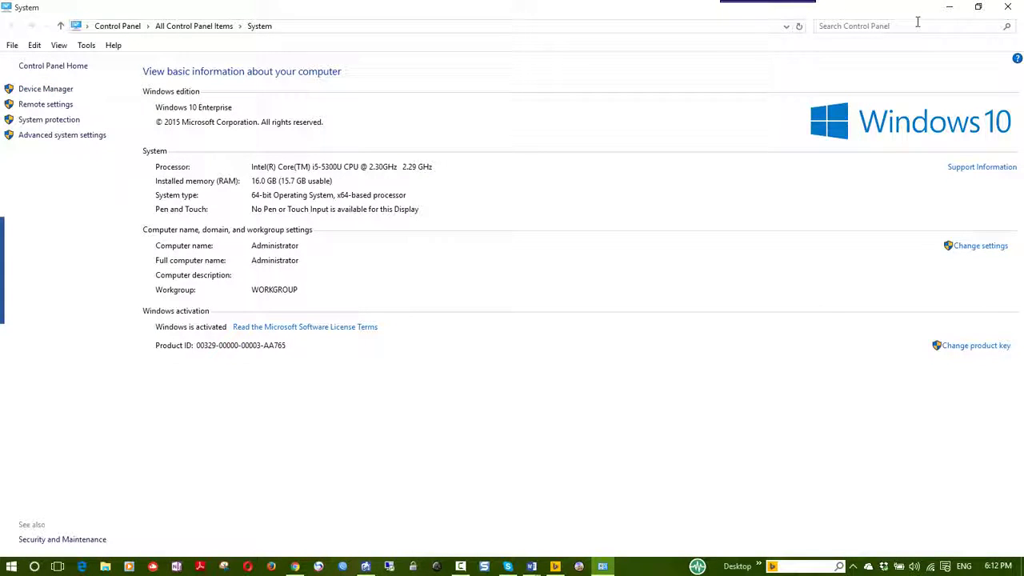
left_click(1007, 10)
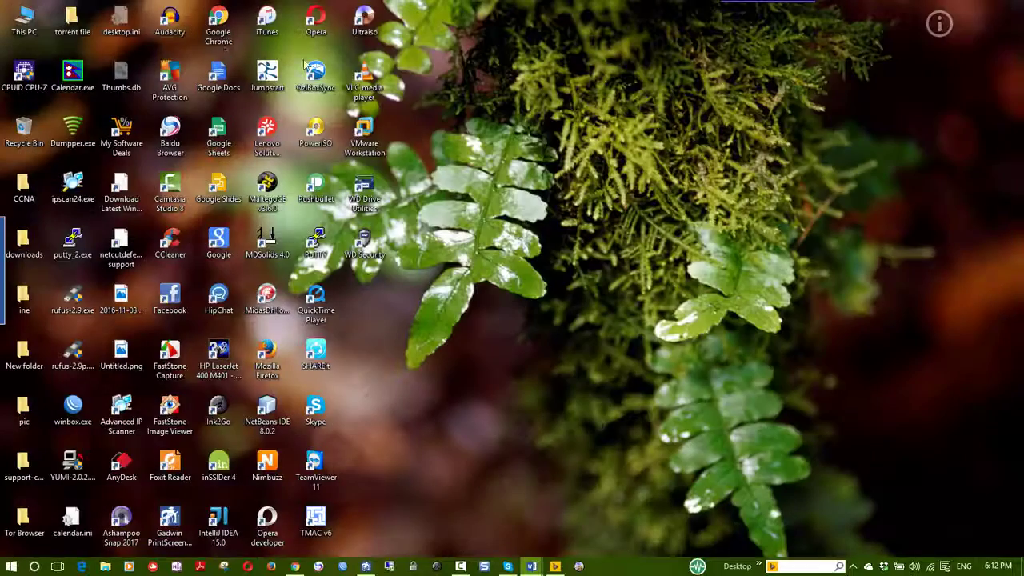
- Open Computer Management for This PC, examine the drives and partitions in Disk Management, and close the window
right_click(26, 26)
left_click(48, 64)
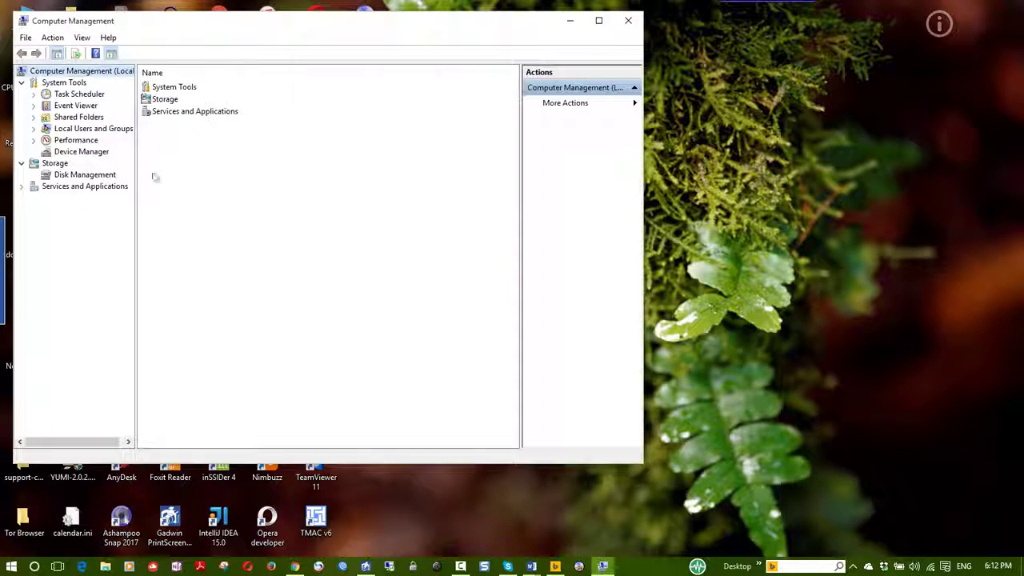
left_click(96, 176)
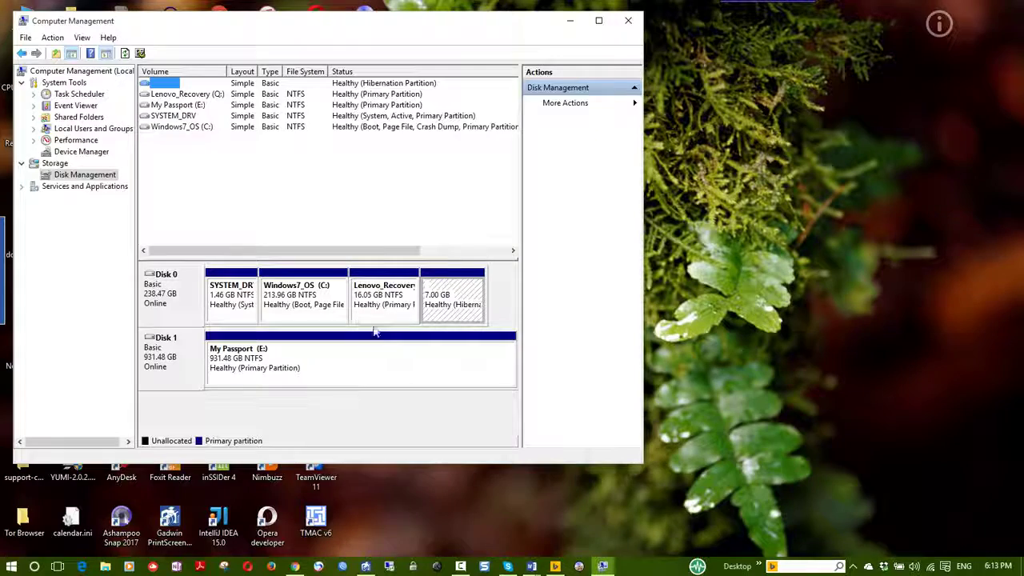
left_click(625, 29)
- Refresh the desktop two more times
right_click(553, 105)
left_click(571, 145)
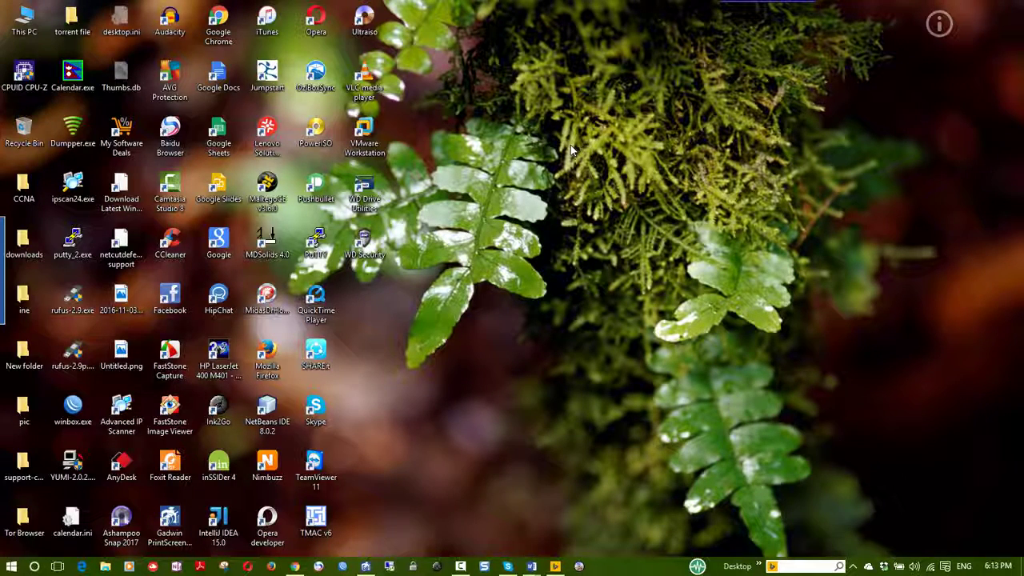
right_click(466, 202)
left_click(499, 240)
- Open This PC's properties to view the basic system information
right_click(11, 24)
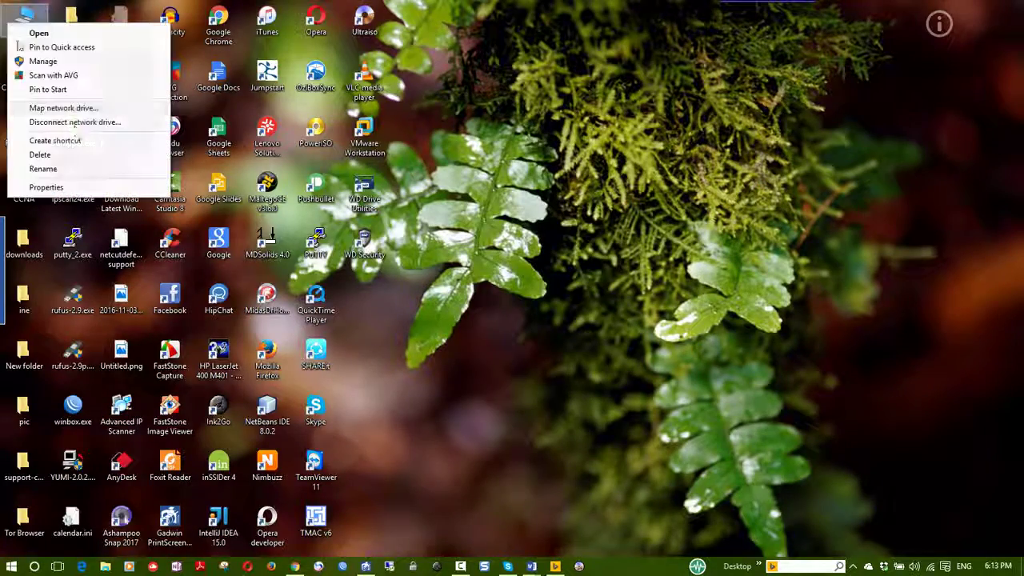
left_click(95, 187)
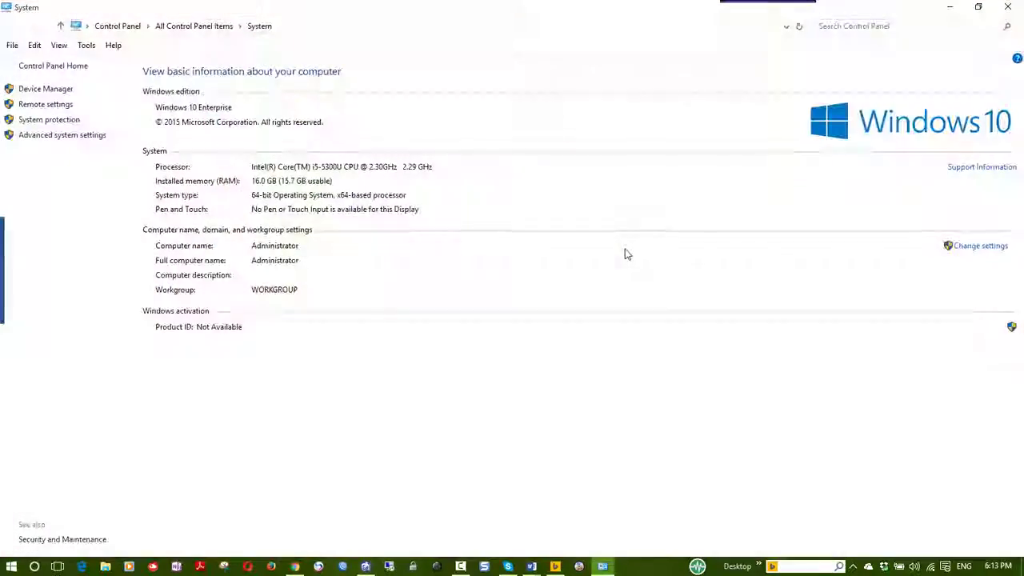